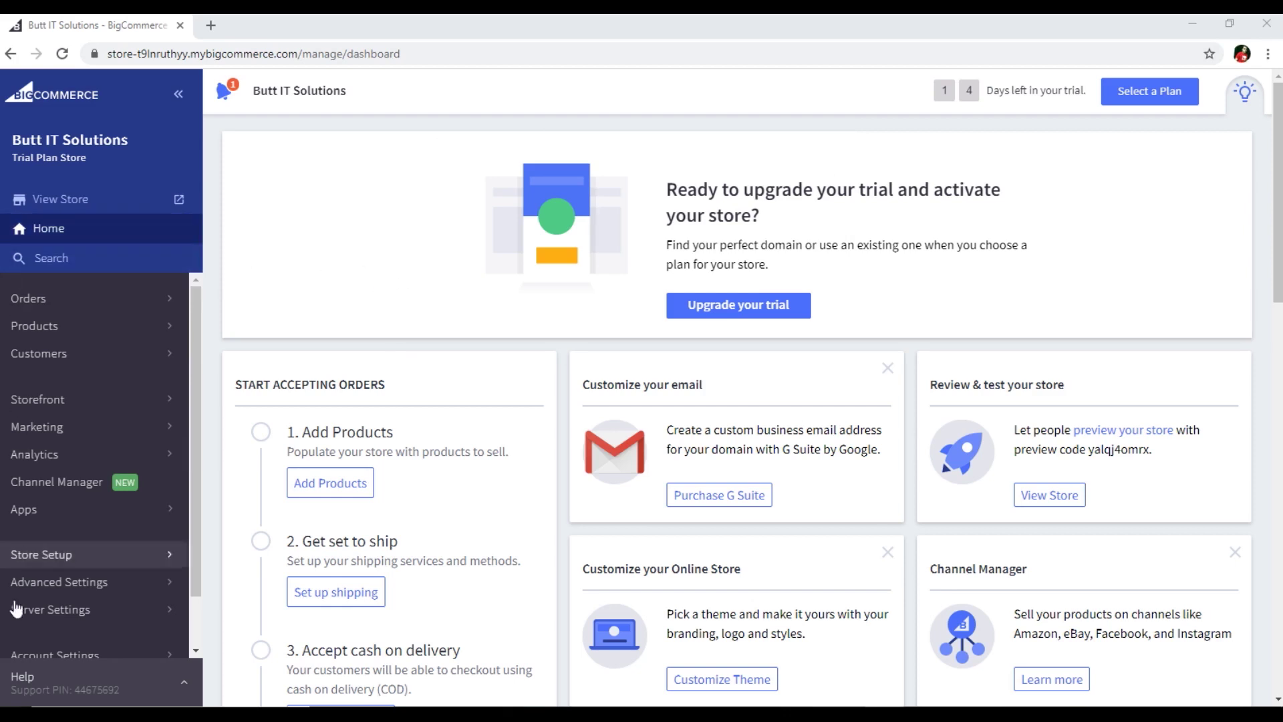
Open the Products list showing the store's sample catalogue items.
left_click(93, 333)
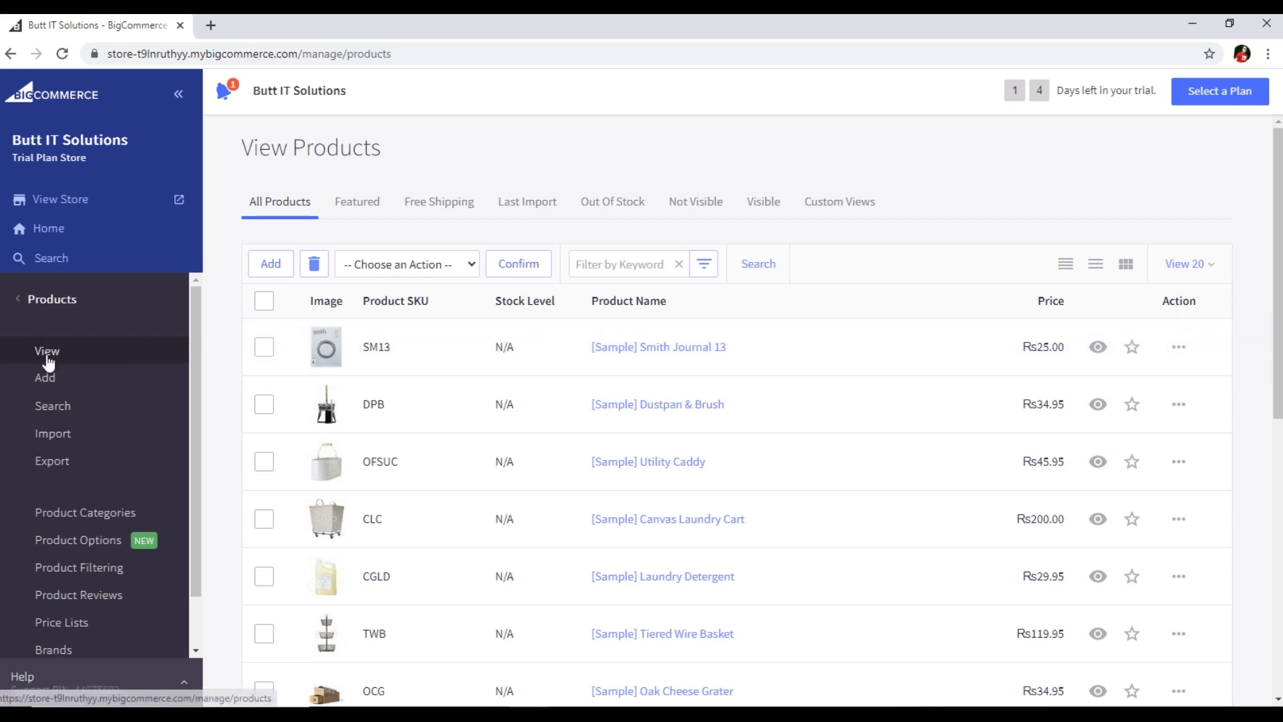
Start a new product and review the Add Product form sections before returning to the top.
left_click(267, 265)
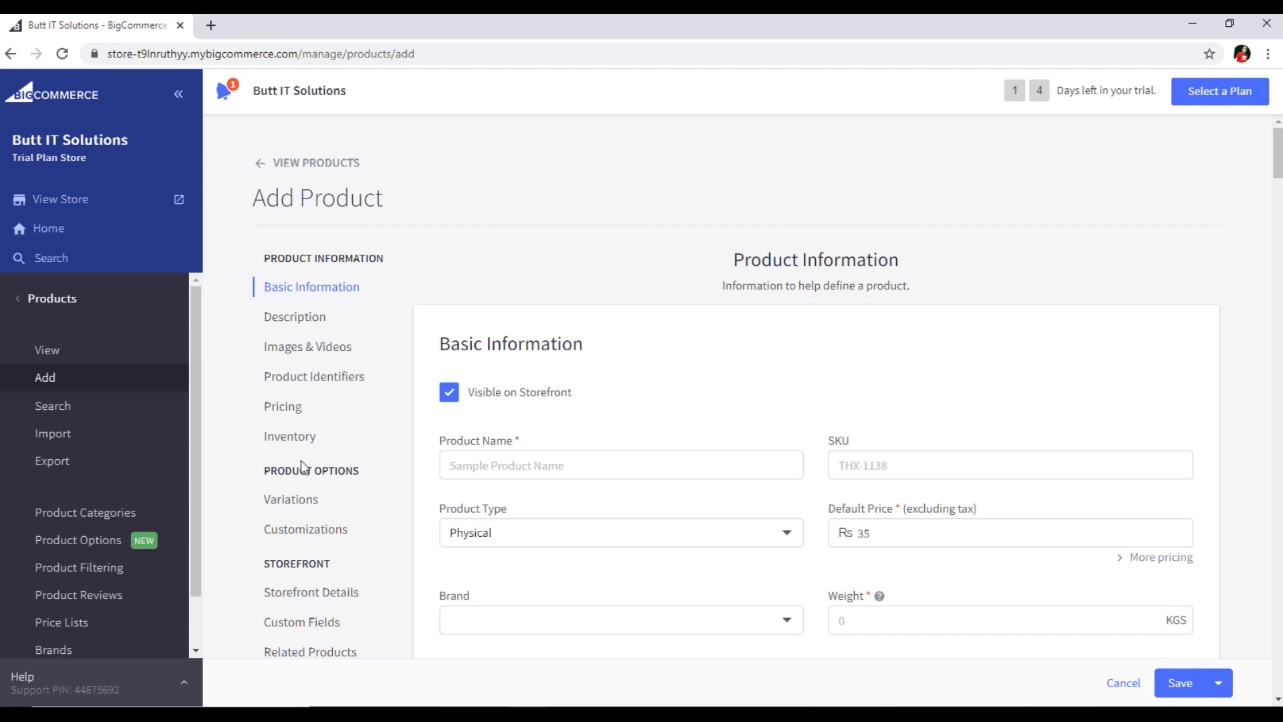
scroll(305, 565, "down", 2)
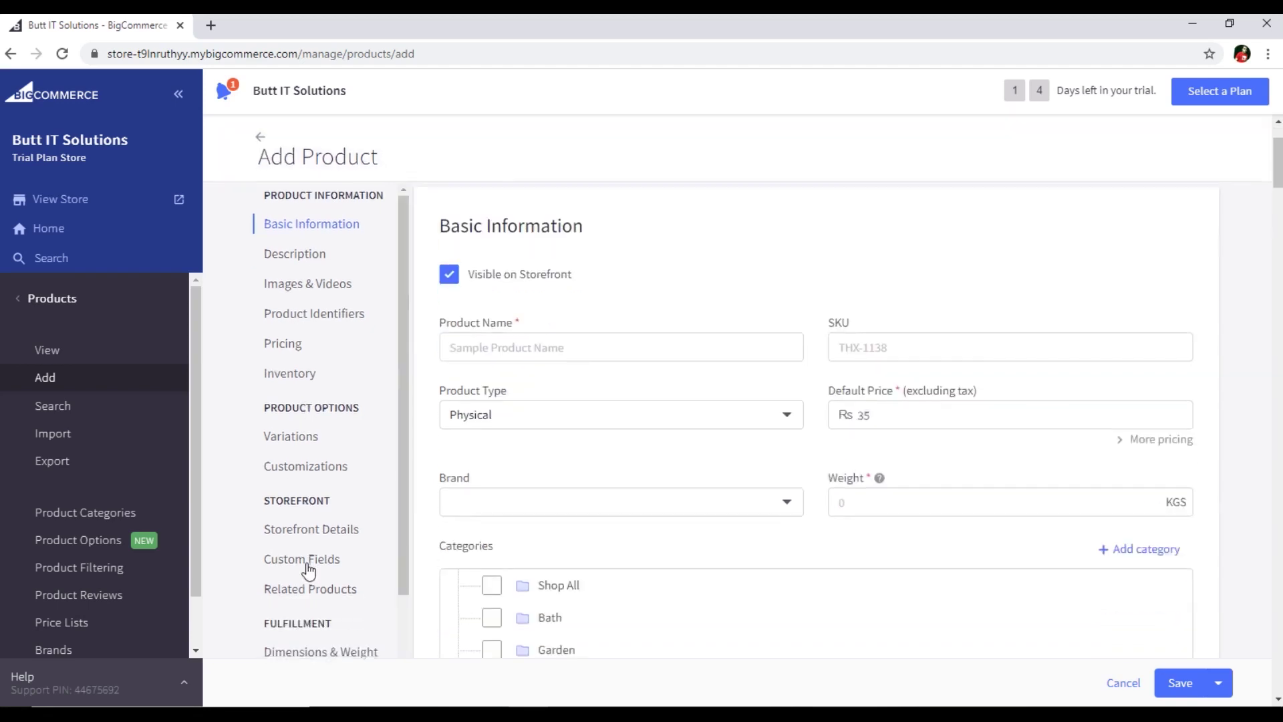
scroll(333, 580, "down", 3)
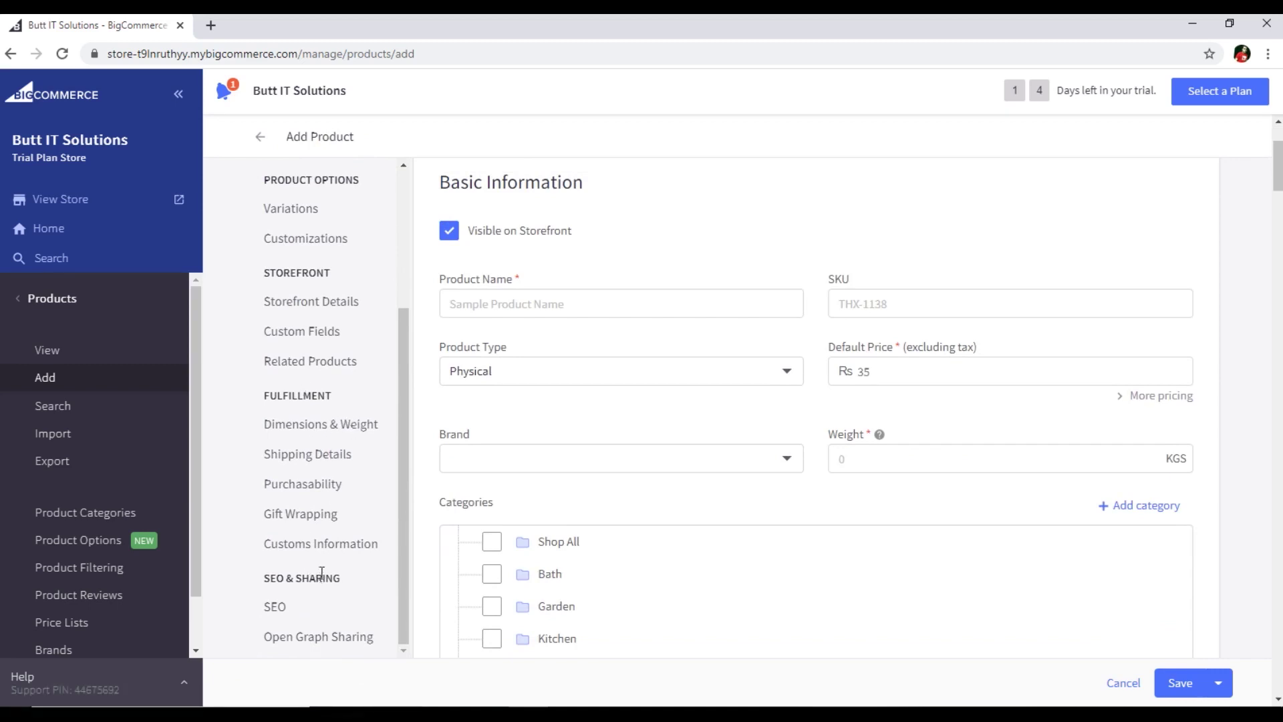
scroll(330, 539, "up", 3)
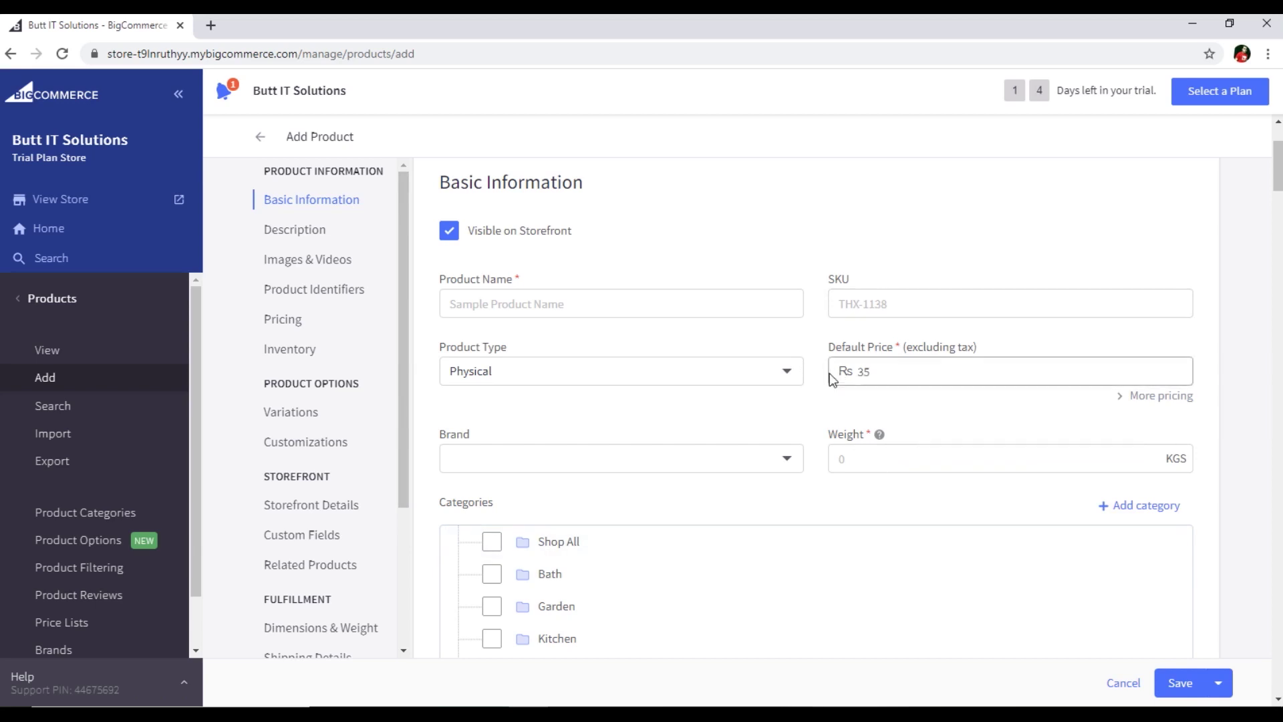
scroll(624, 301, "up", 3)
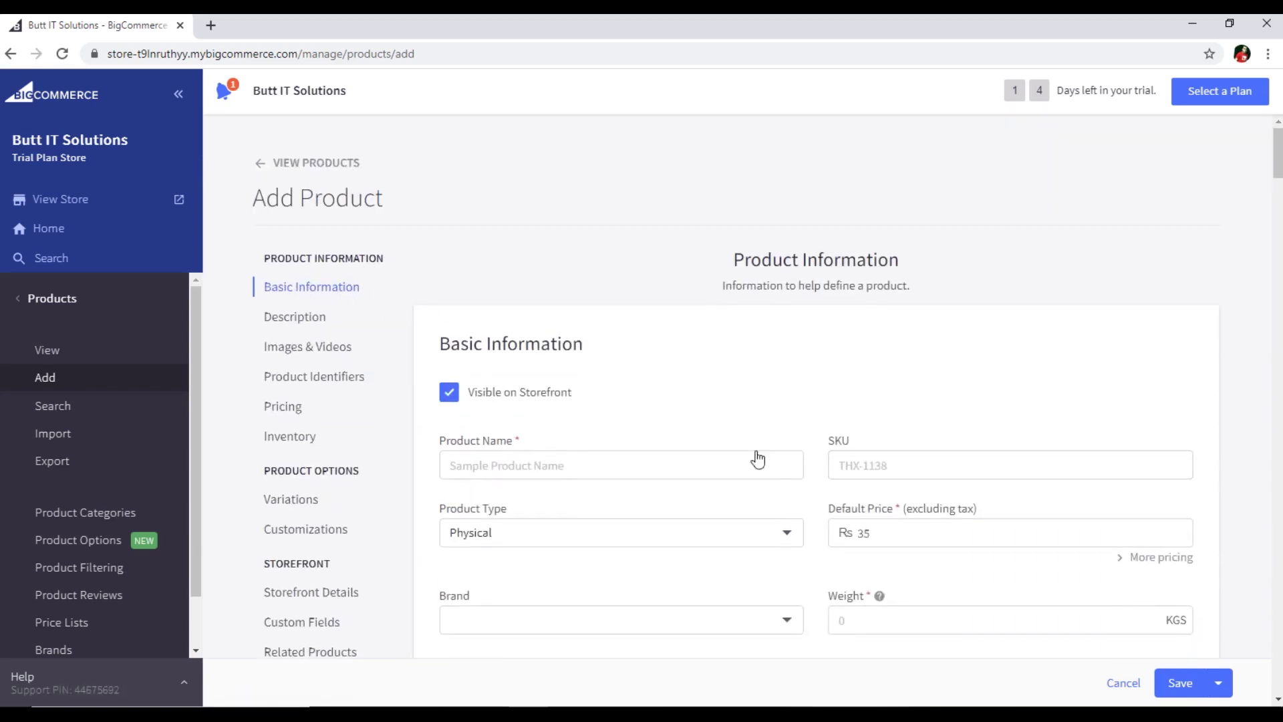
scroll(739, 467, "down", 3)
scroll(744, 458, "down", 8)
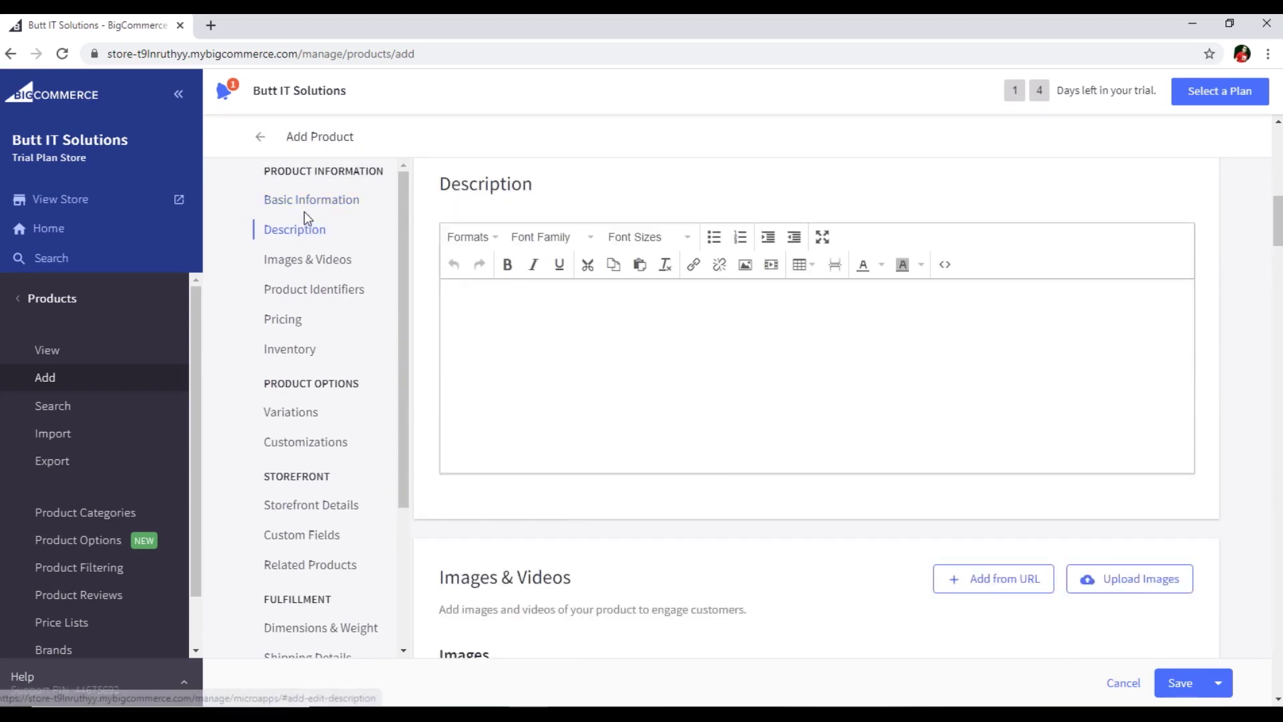
scroll(664, 427, "down", 20)
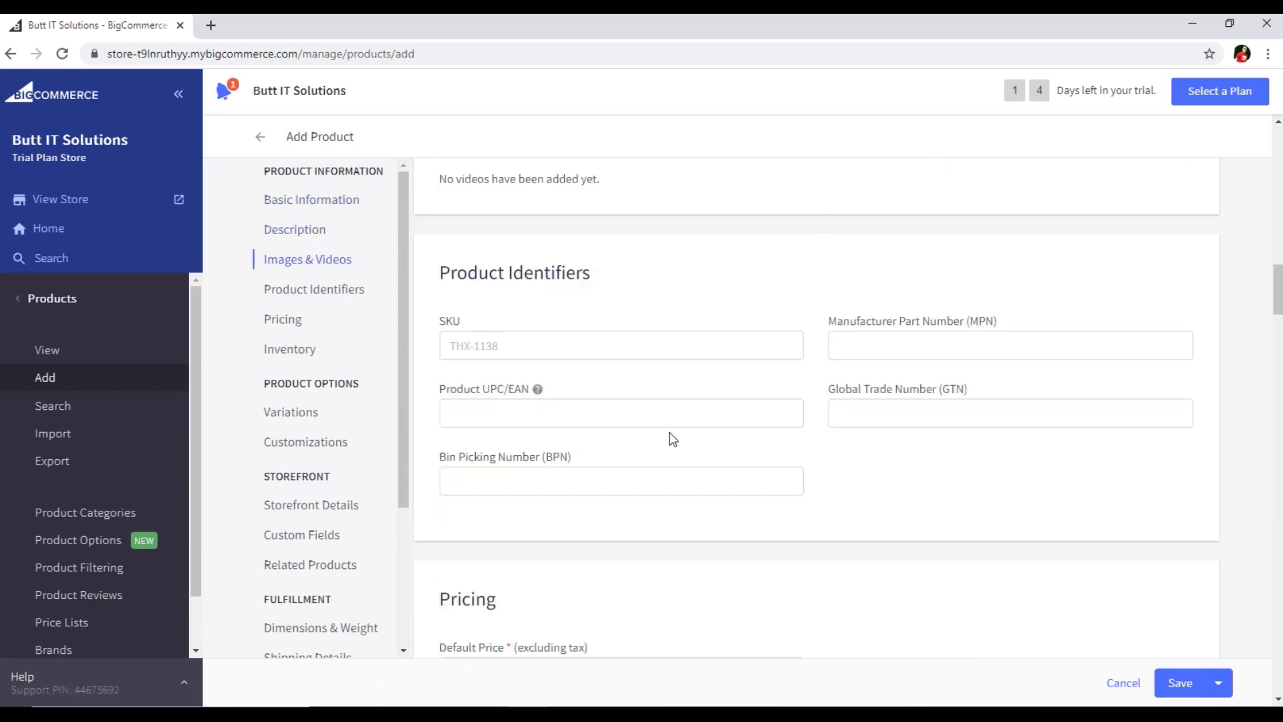
scroll(709, 398, "down", 20)
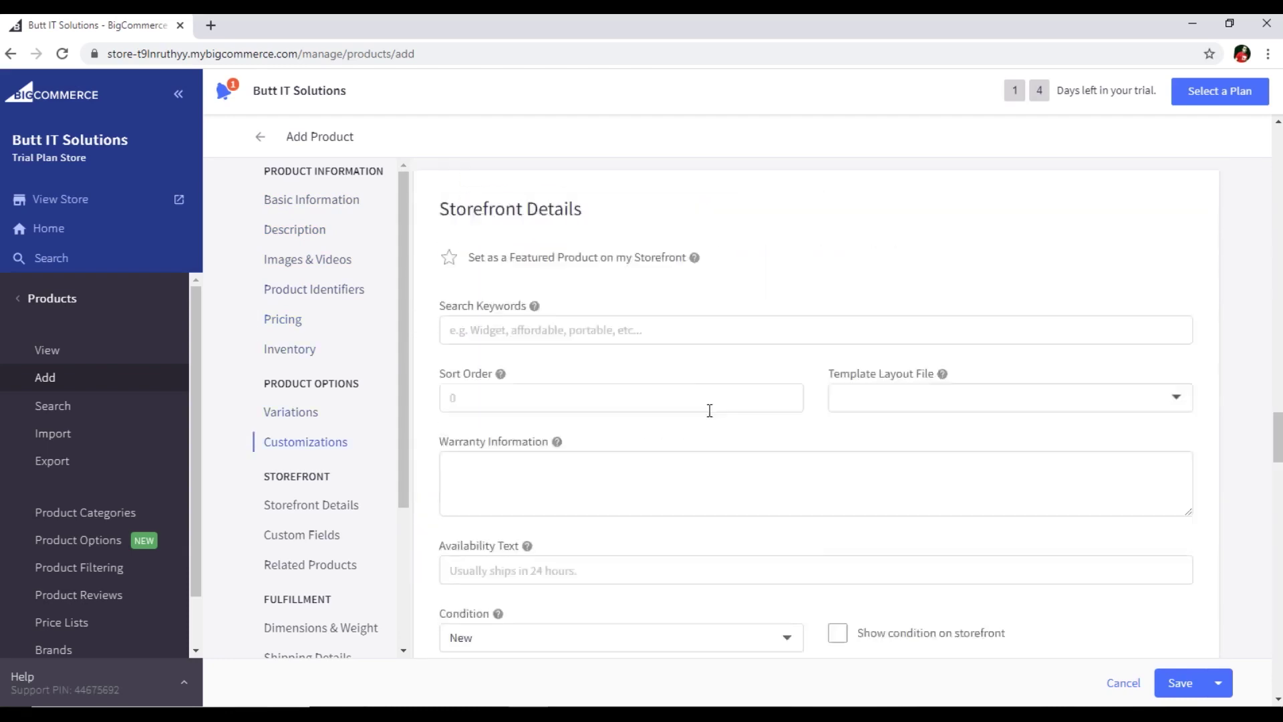
scroll(740, 480, "up", 20)
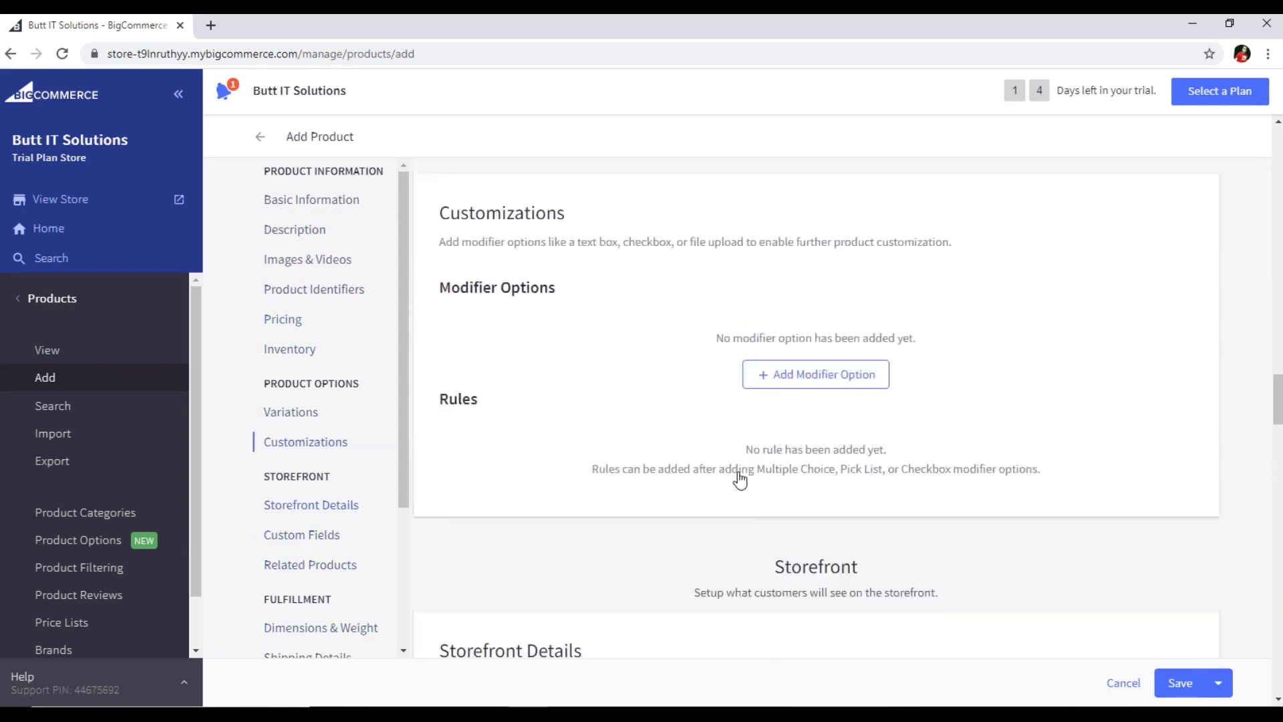
scroll(740, 480, "up", 15)
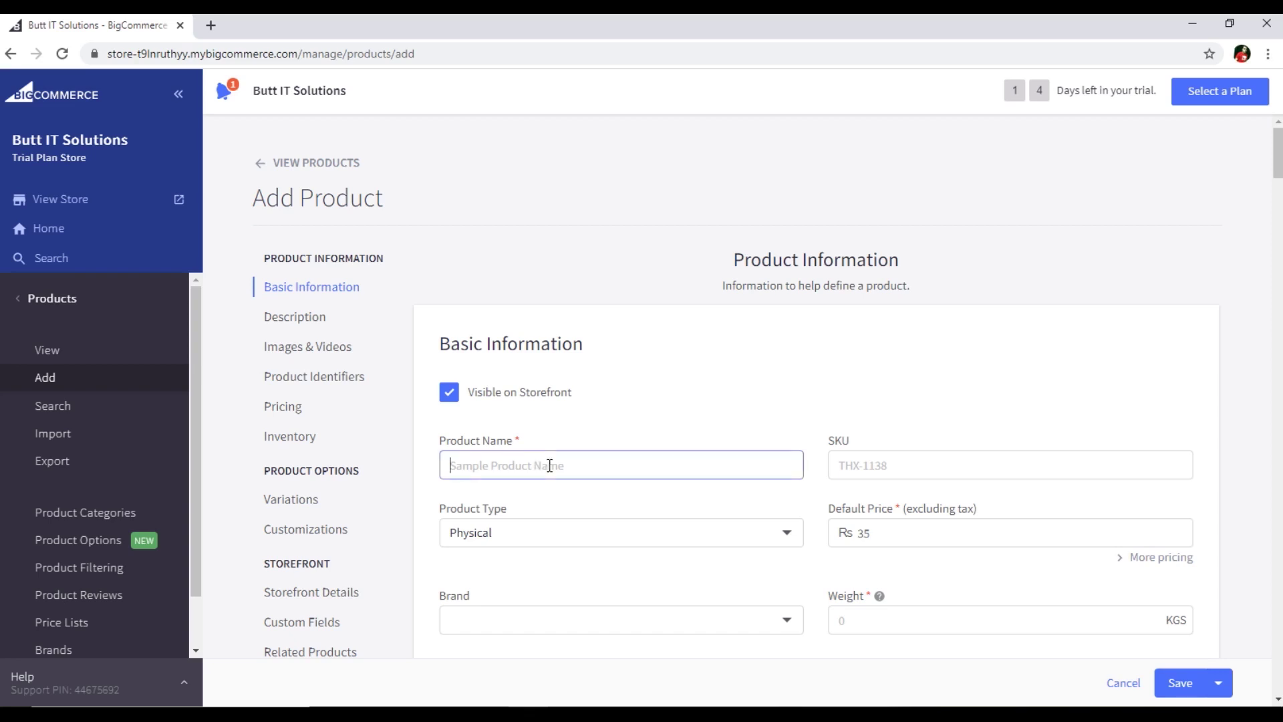
Name the product 'Laptop Device for Developers' and view the Product Type choices.
type("Laptop Device for Developers")
scroll(551, 488, "down", 1)
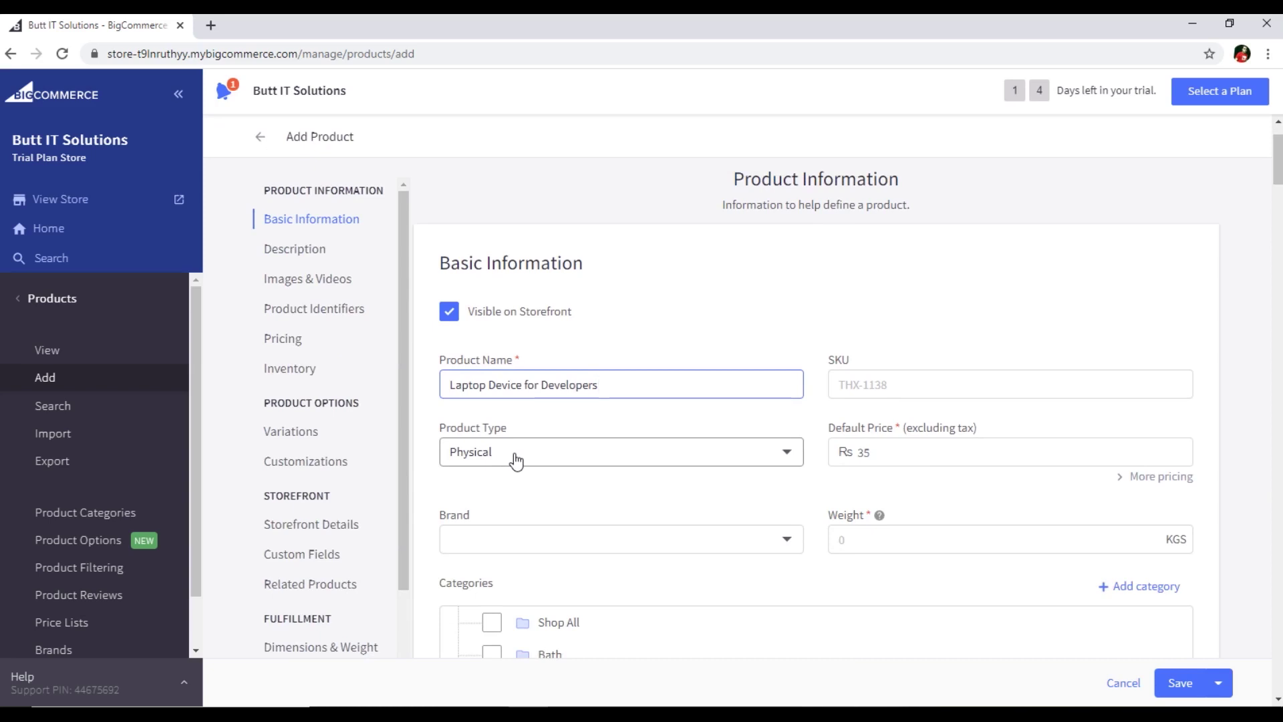
left_click(515, 460)
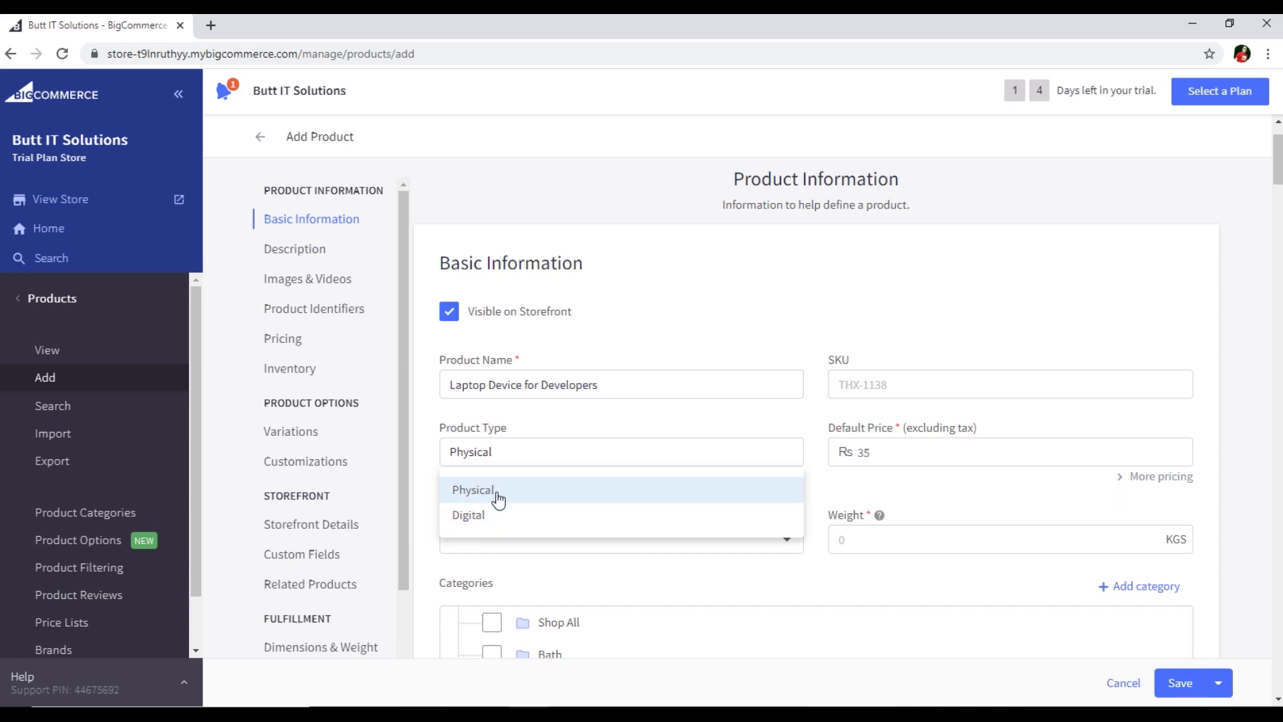
Keep the type Physical, with default price 10000 and weight 2 KGS.
left_click(498, 500)
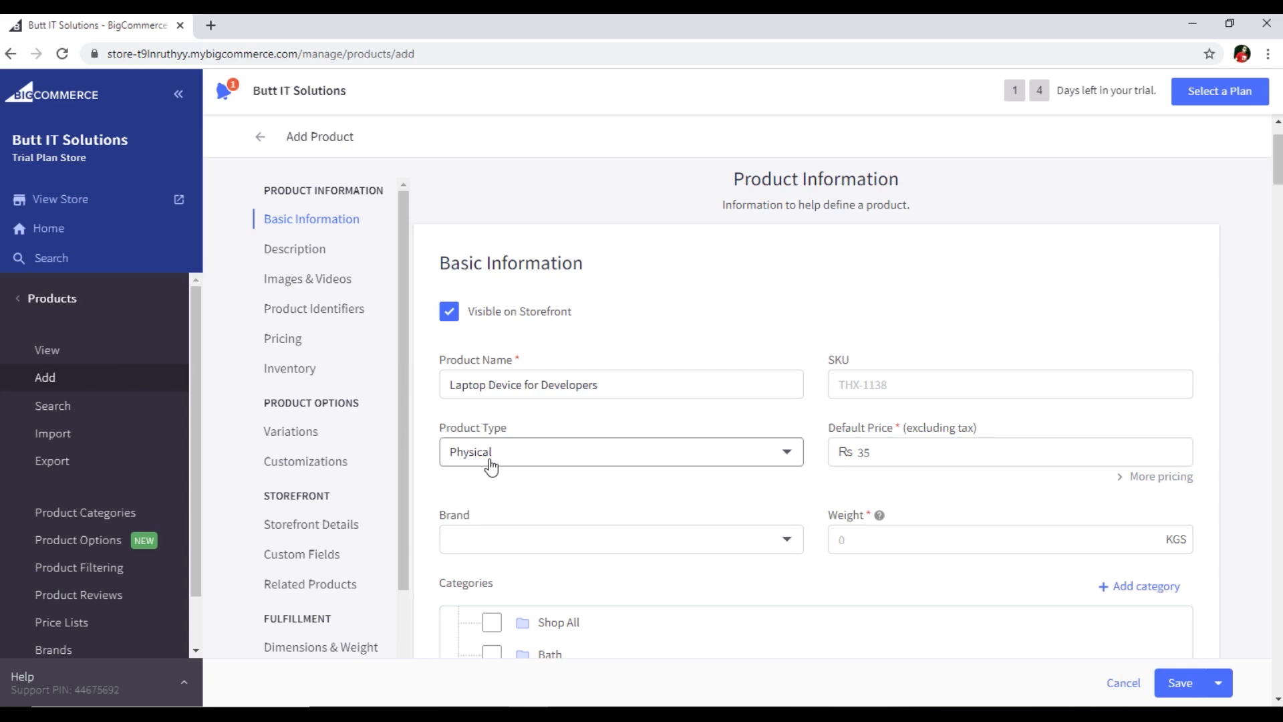
left_click(909, 453)
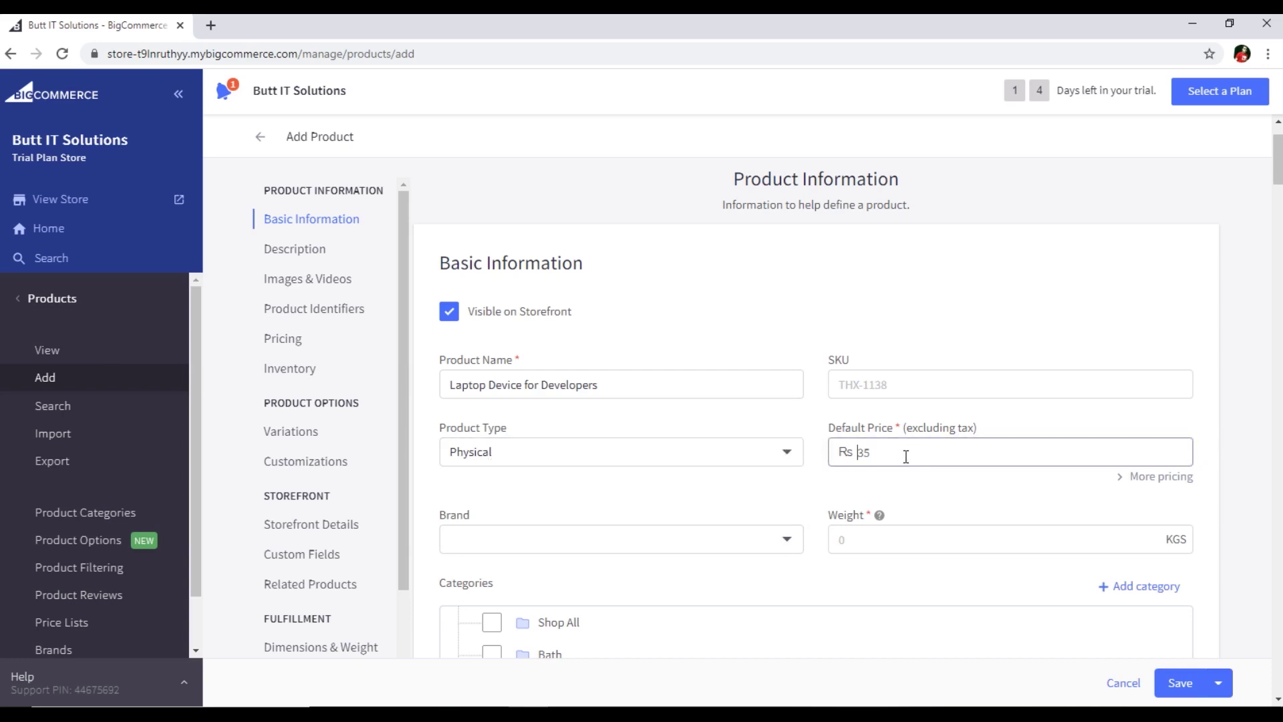
type("100000")
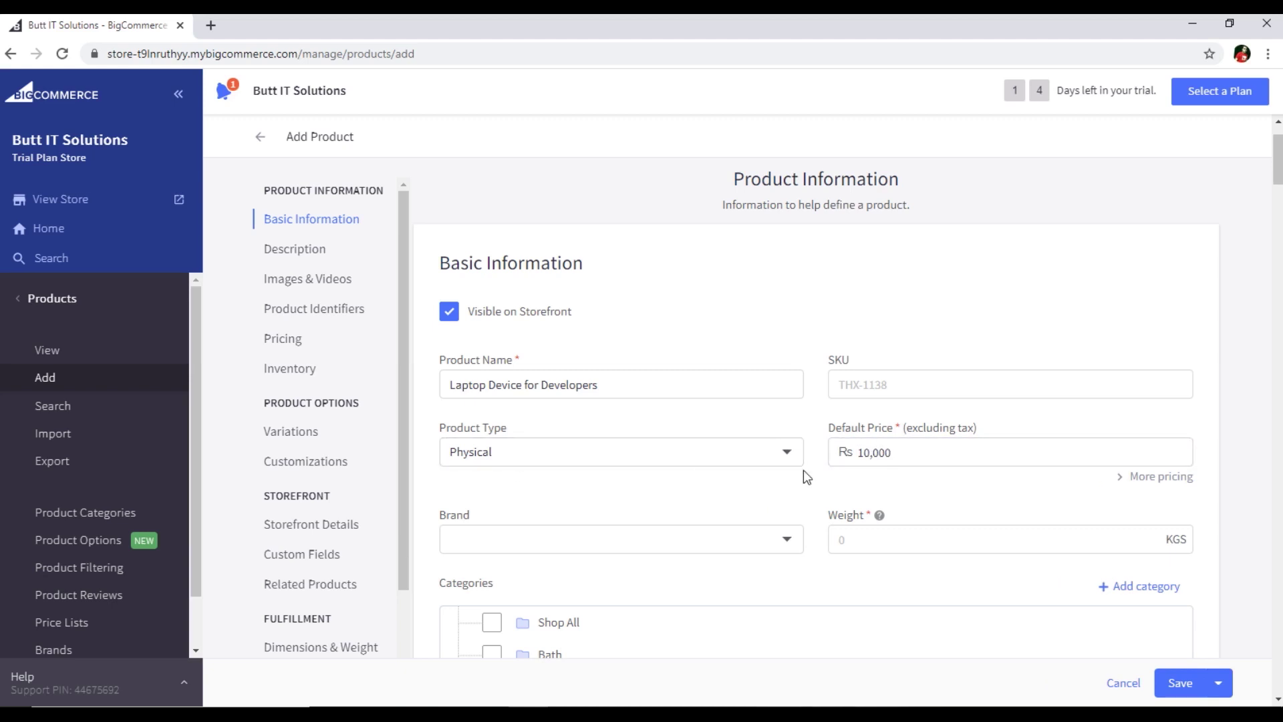
scroll(796, 461, "down", 2)
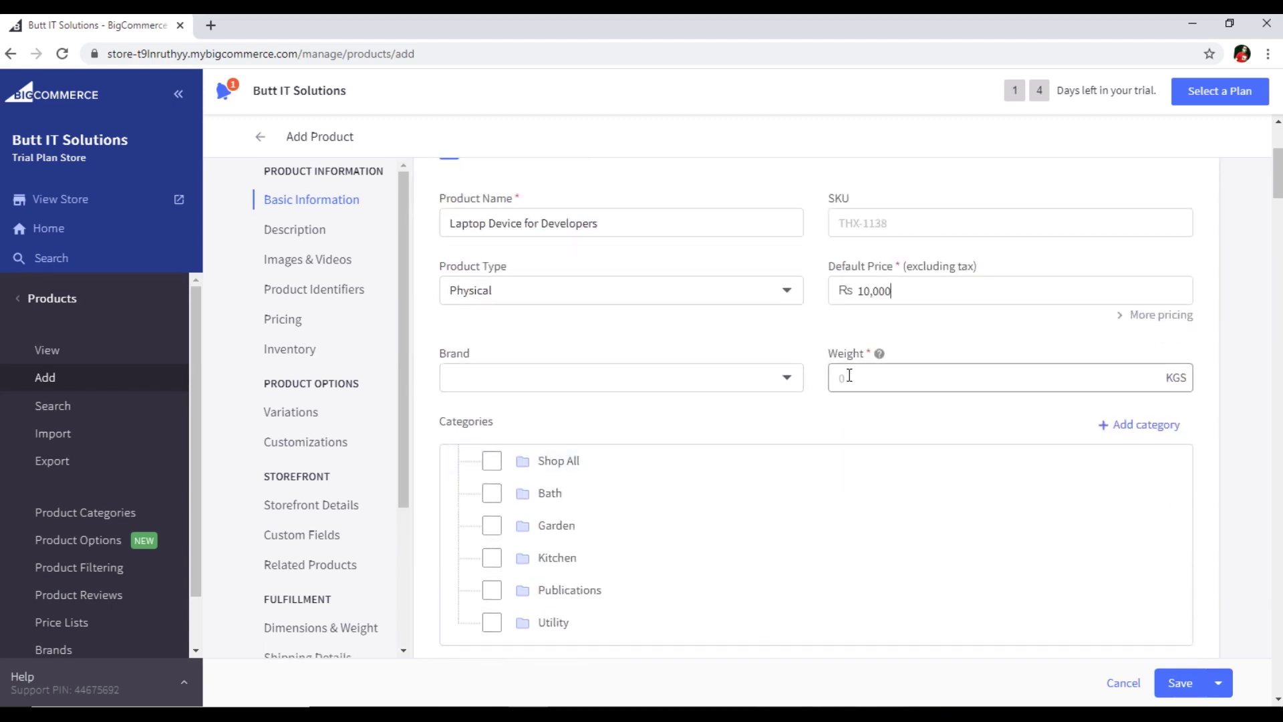
left_click(878, 383)
type("2")
Leave Brand unset and assign the product to the Shop All category.
left_click(766, 380)
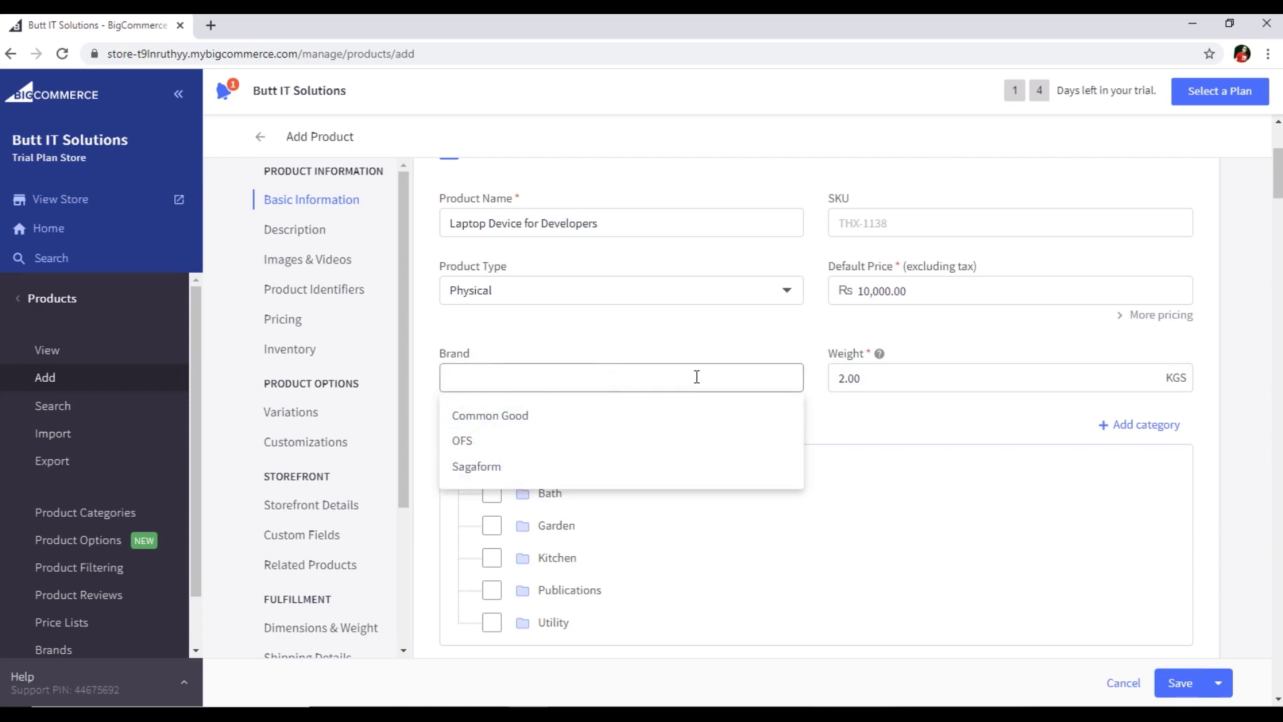
left_click(858, 413)
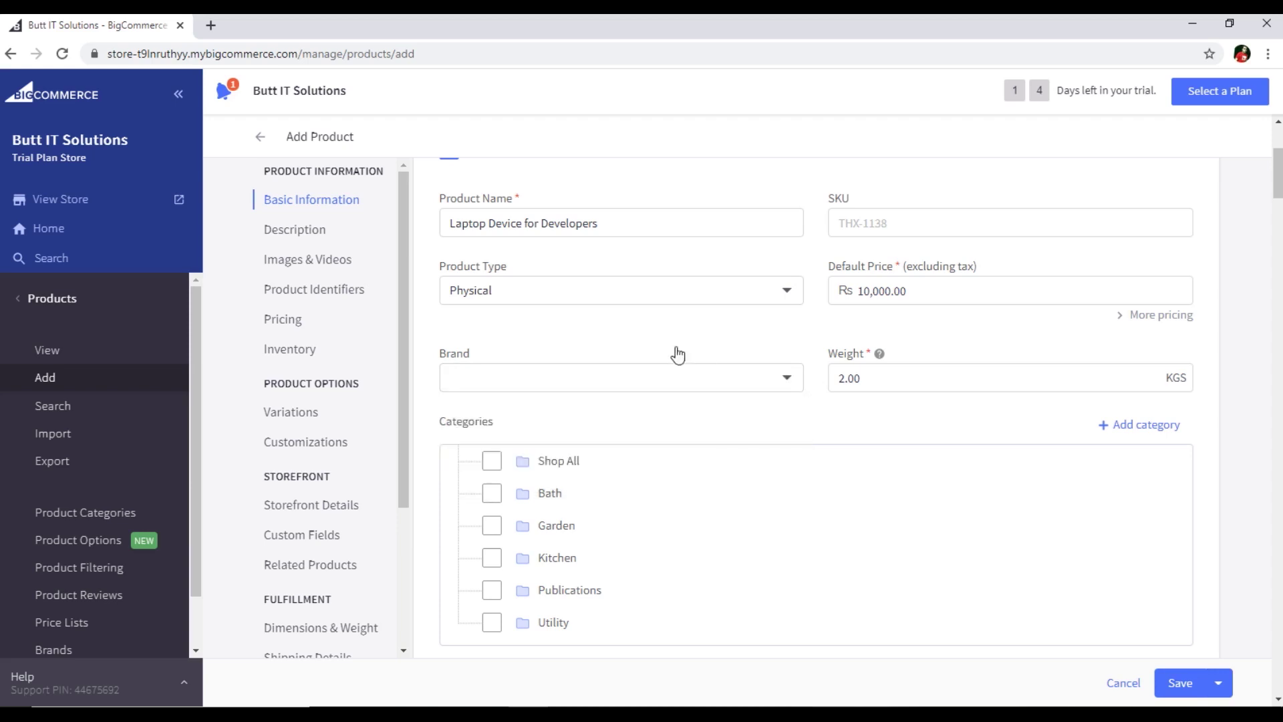
scroll(780, 408, "down", 1)
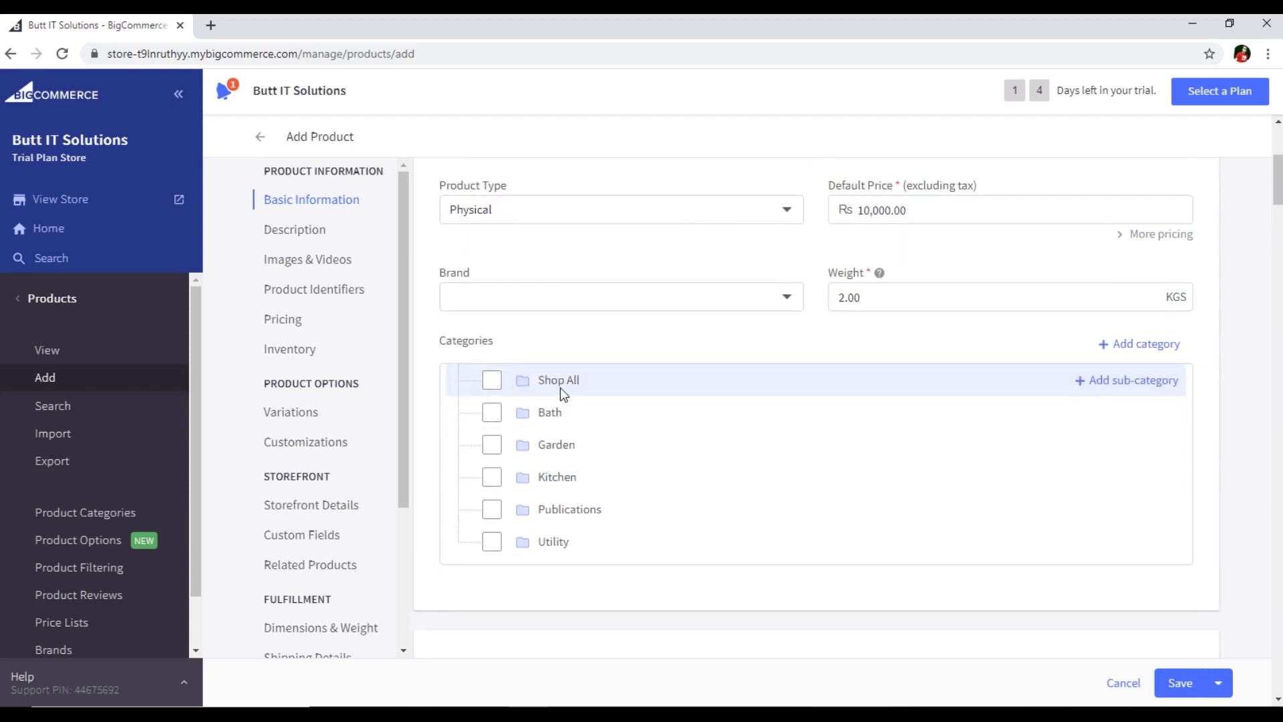
left_click(494, 387)
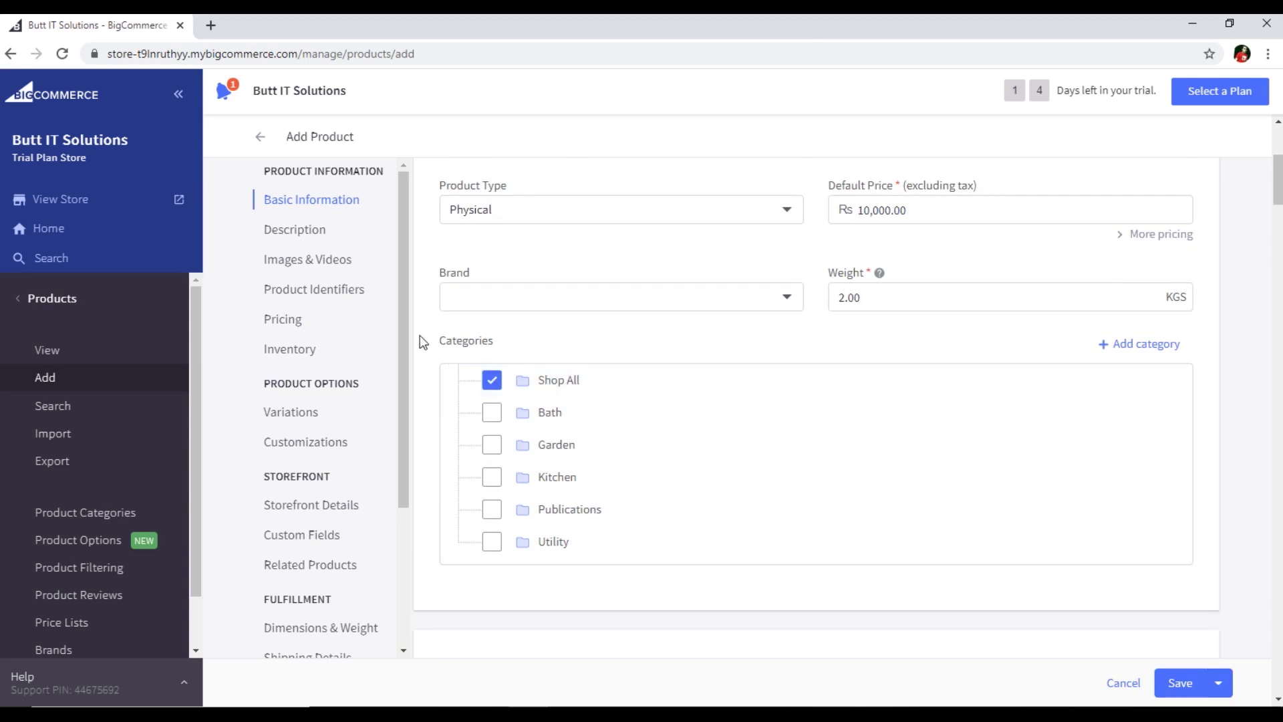
scroll(427, 372, "down", 3)
scroll(428, 371, "down", 1)
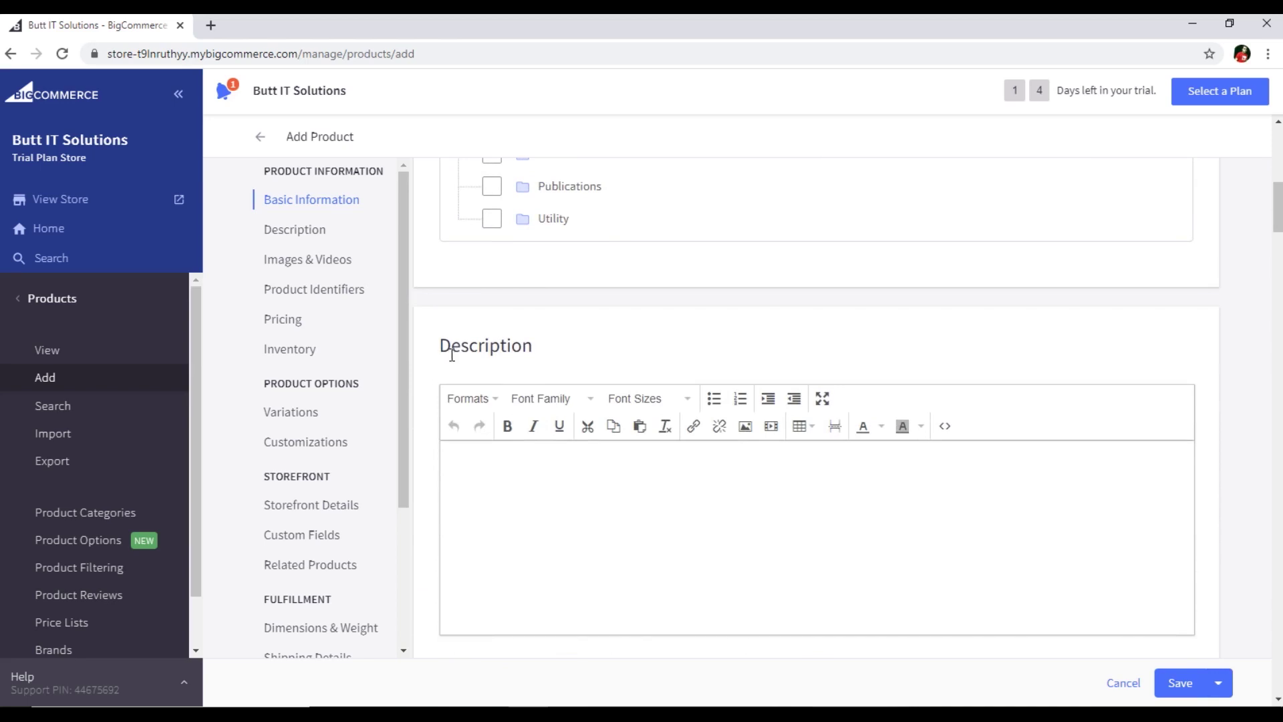
Write the description 'This is a great laptop for the developers'.
left_click(618, 498)
type("This is a great laptop for ")
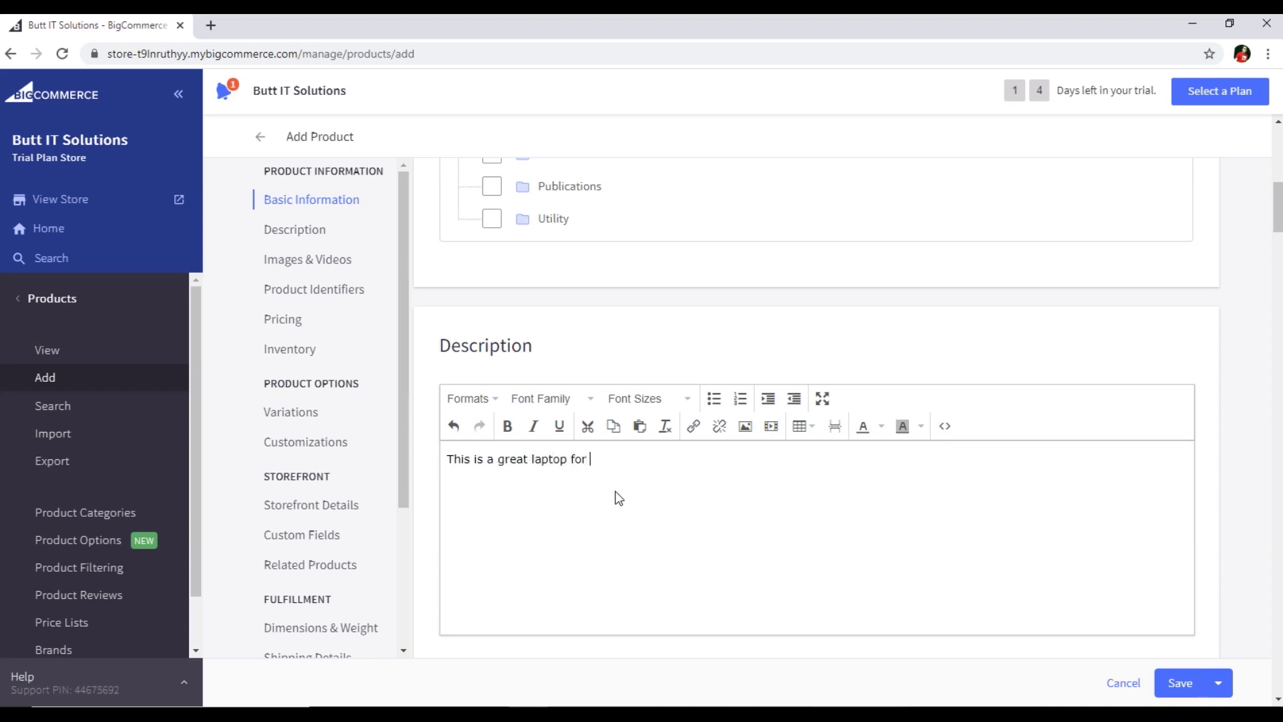
type("the developers")
scroll(645, 461, "down", 5)
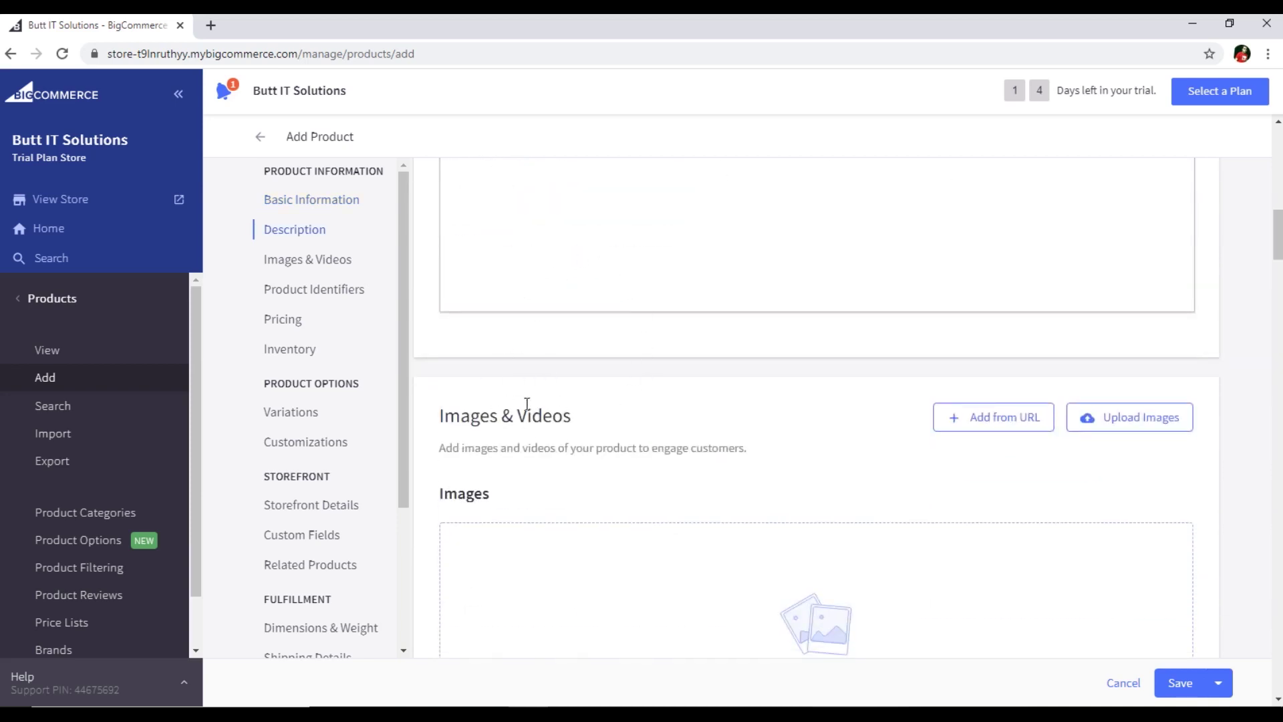
scroll(528, 401, "down", 2)
scroll(532, 391, "up", 1)
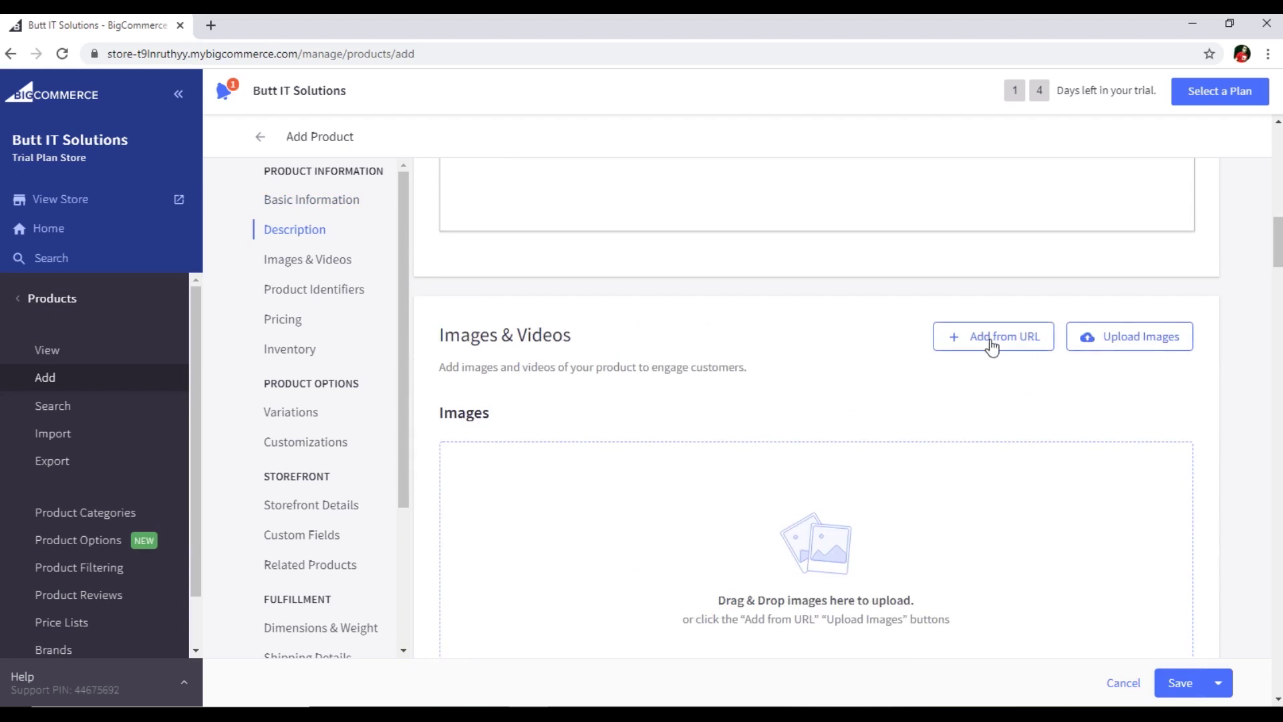
Upload the photos laptop-01 and laptop-02 as the product's images.
left_click(1128, 338)
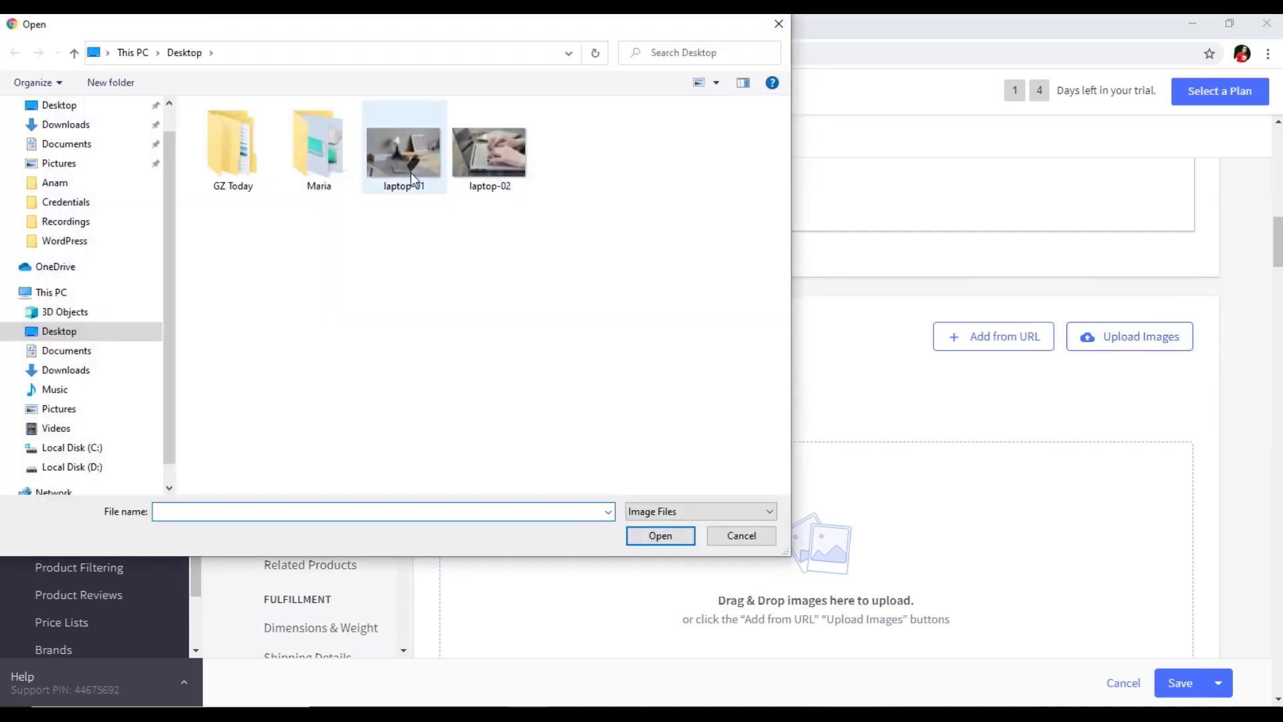
left_click_drag(529, 208, 401, 139)
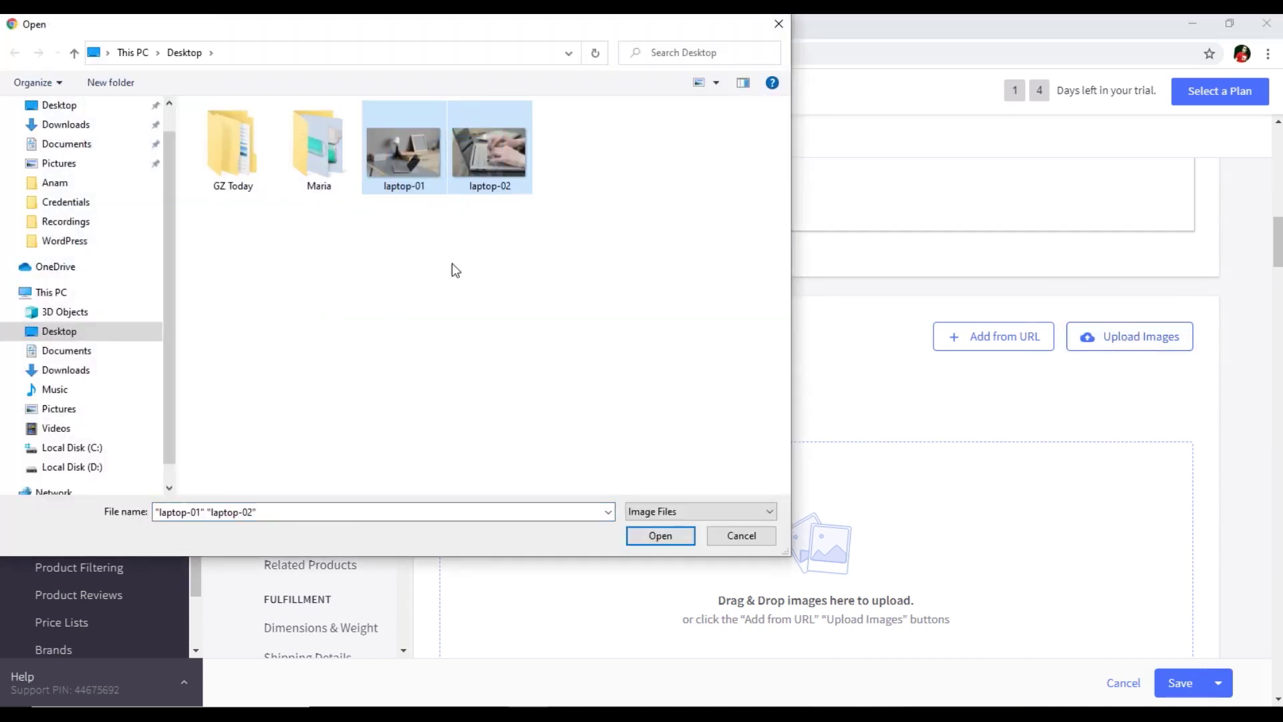
left_click(652, 537)
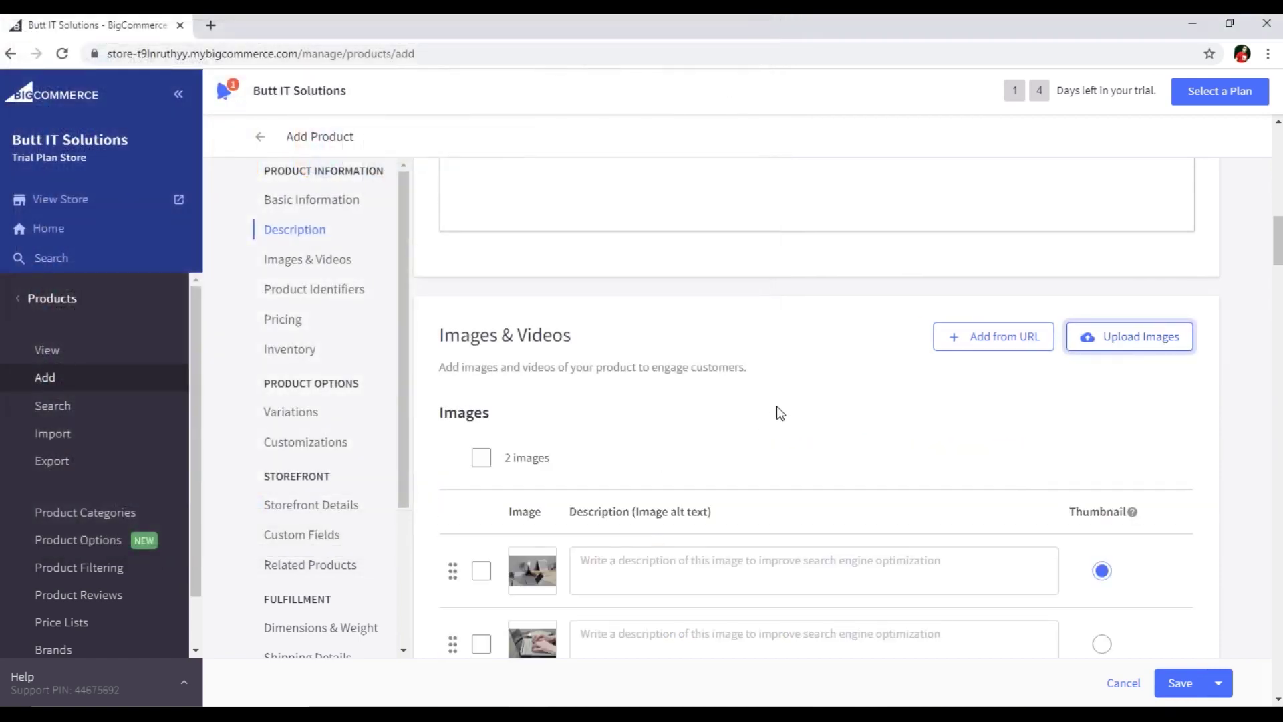
scroll(780, 412, "down", 3)
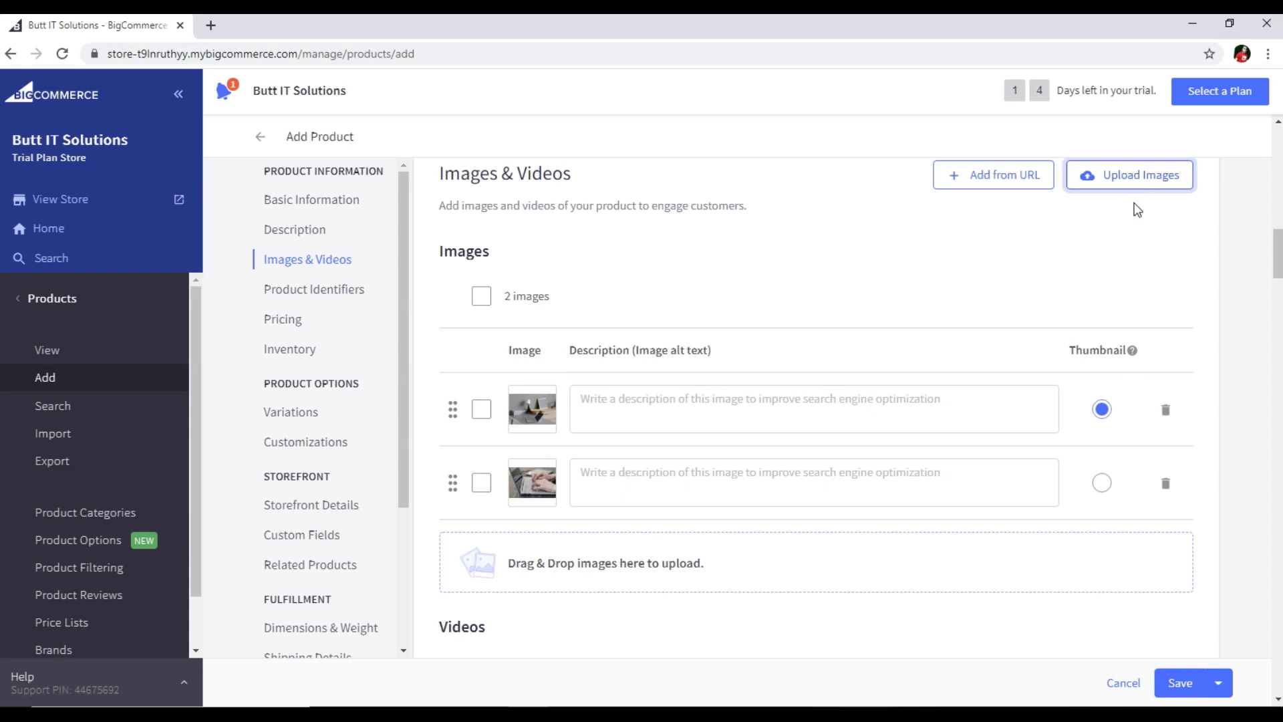
scroll(737, 519, "down", 1)
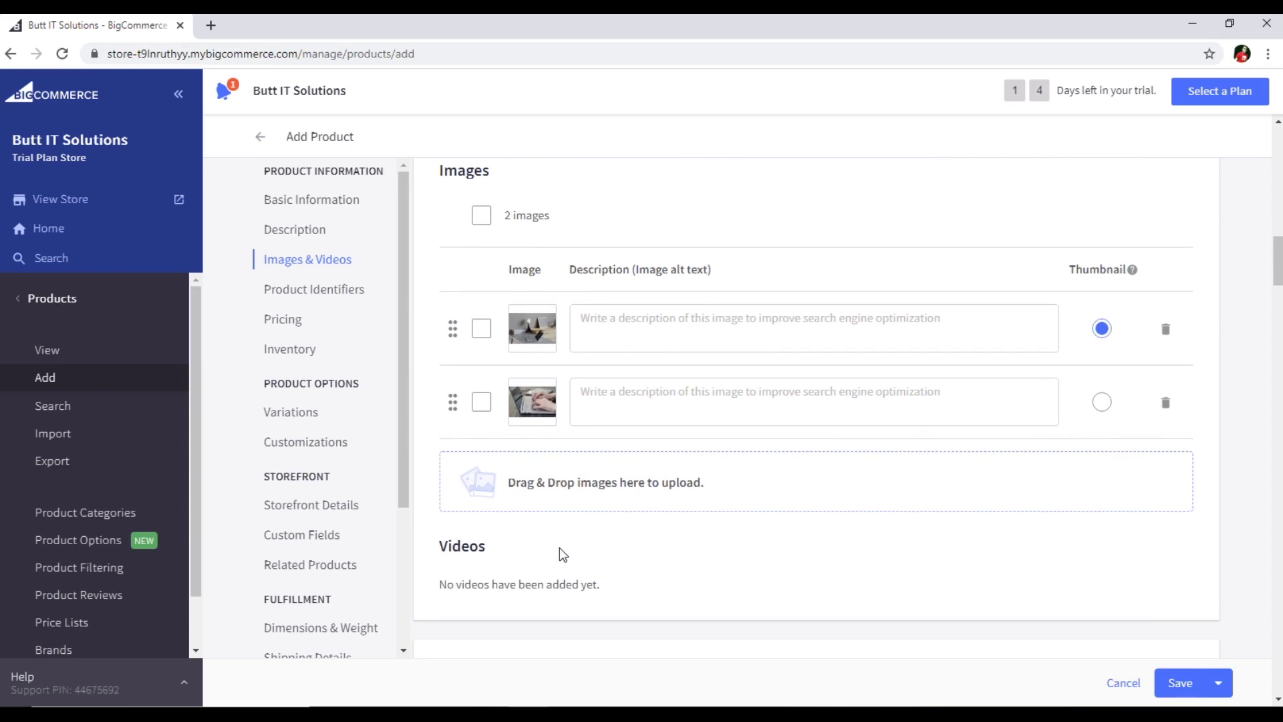
scroll(915, 338, "up", 1)
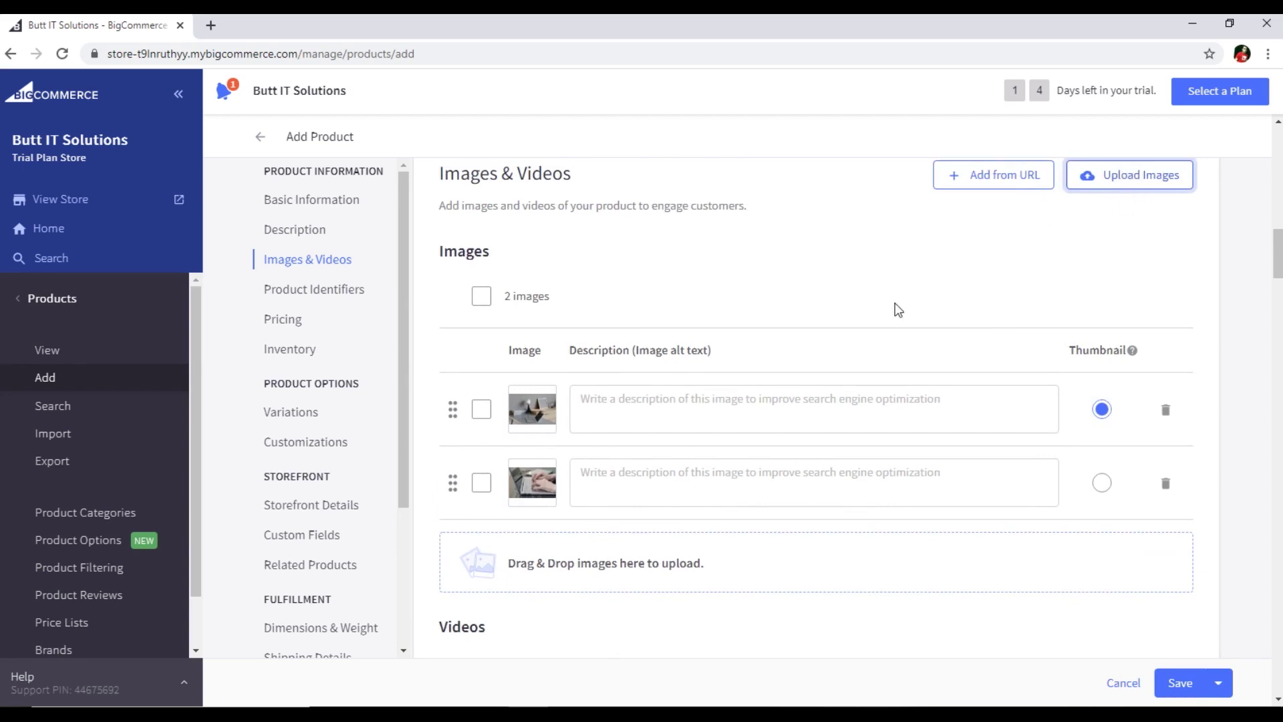
scroll(897, 309, "down", 2)
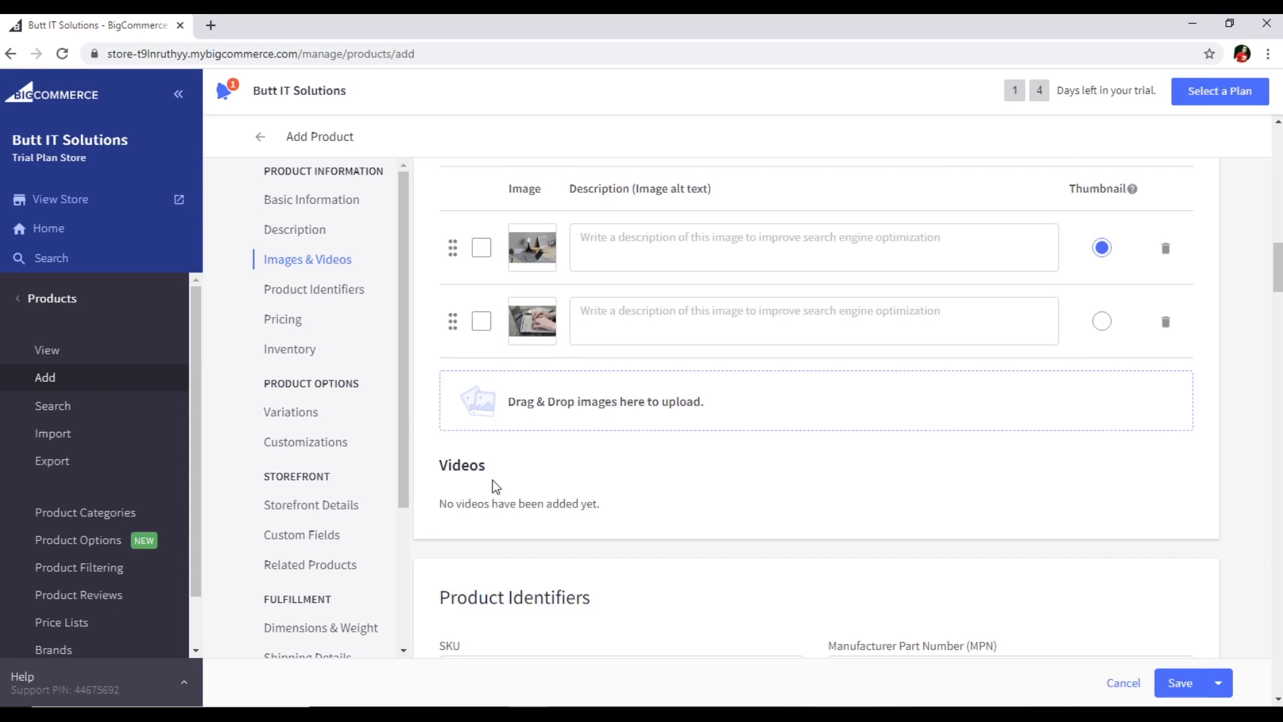
scroll(516, 491, "up", 1)
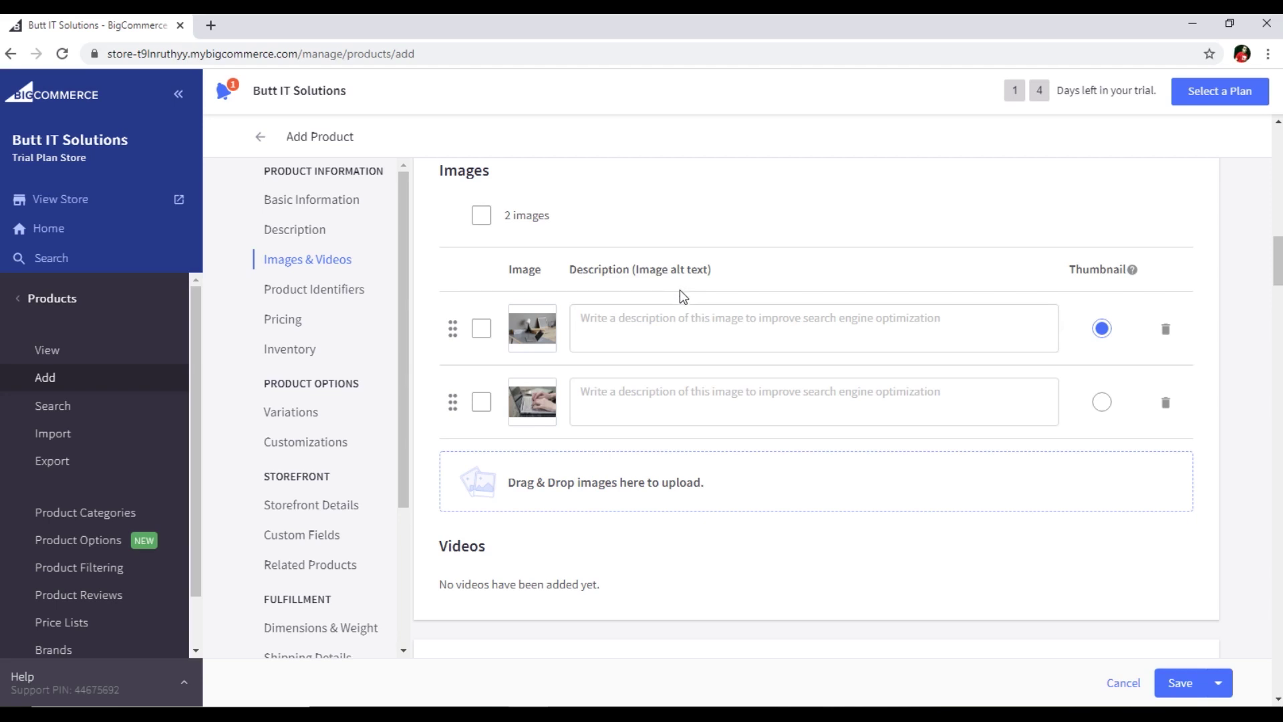
Set the image alt texts to 'laptop one' and 'laptop second'.
left_click(694, 329)
type("laptop one")
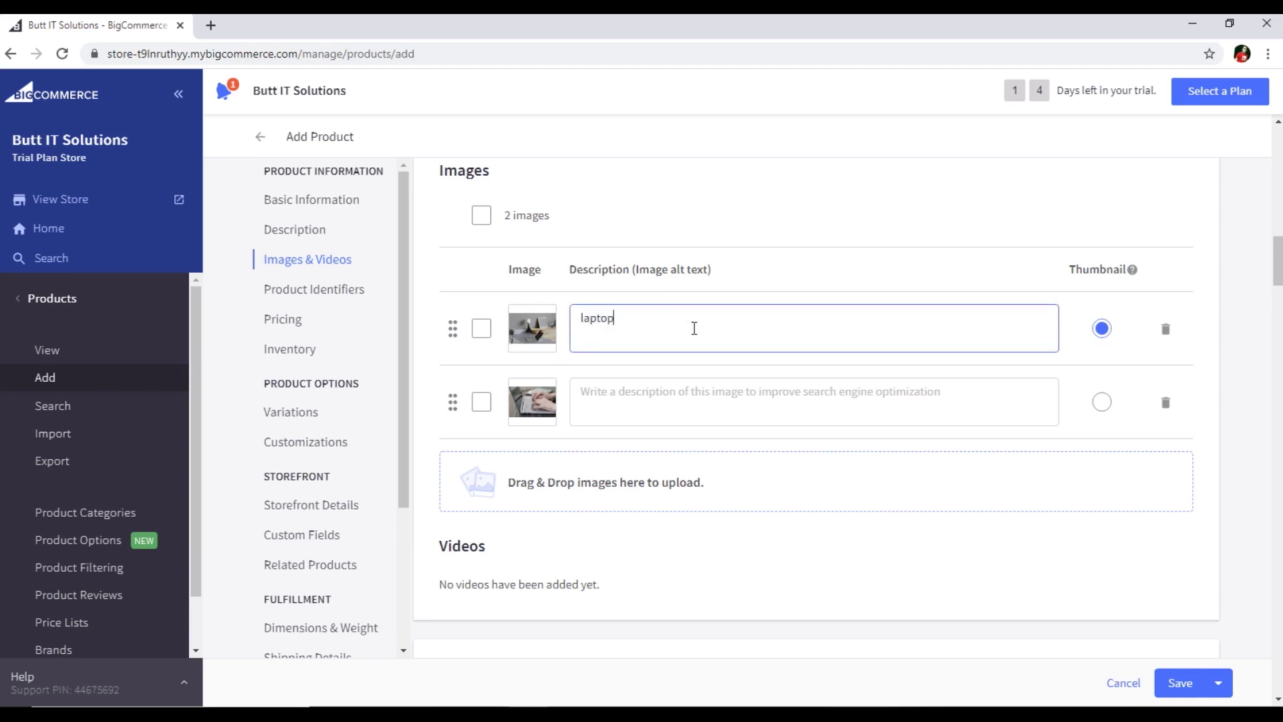
left_click(689, 398)
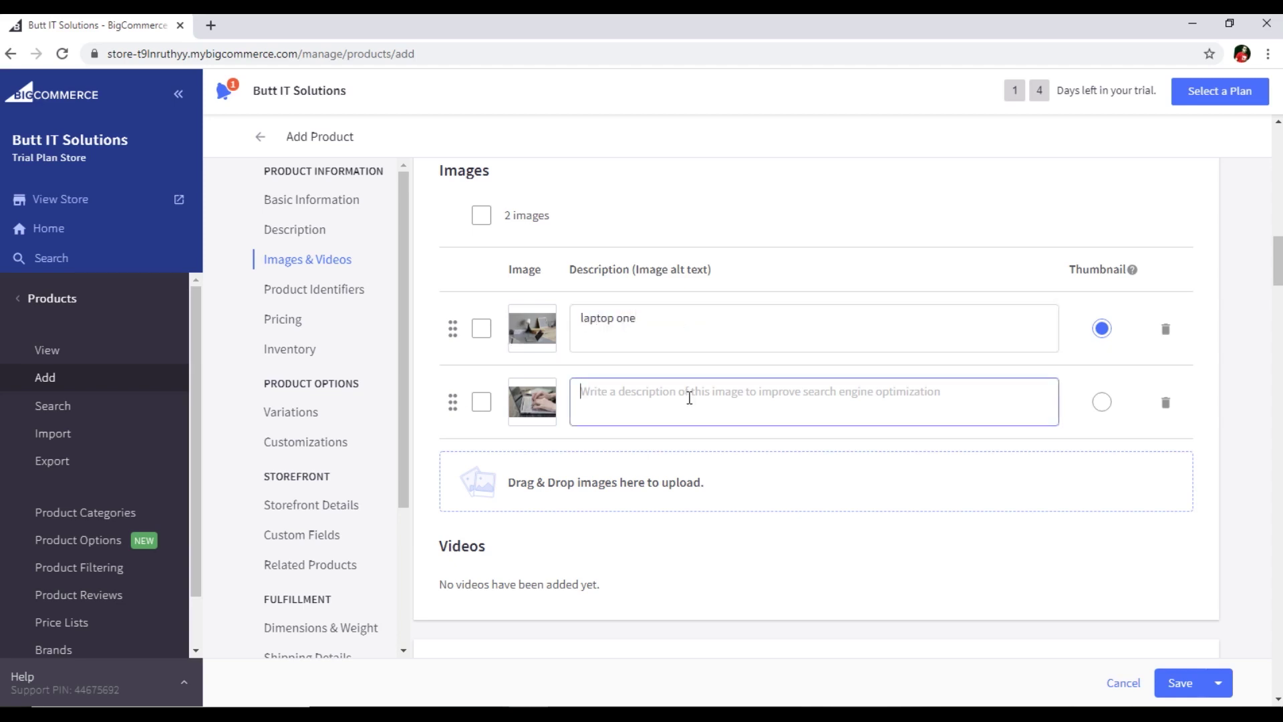
type("laptop second")
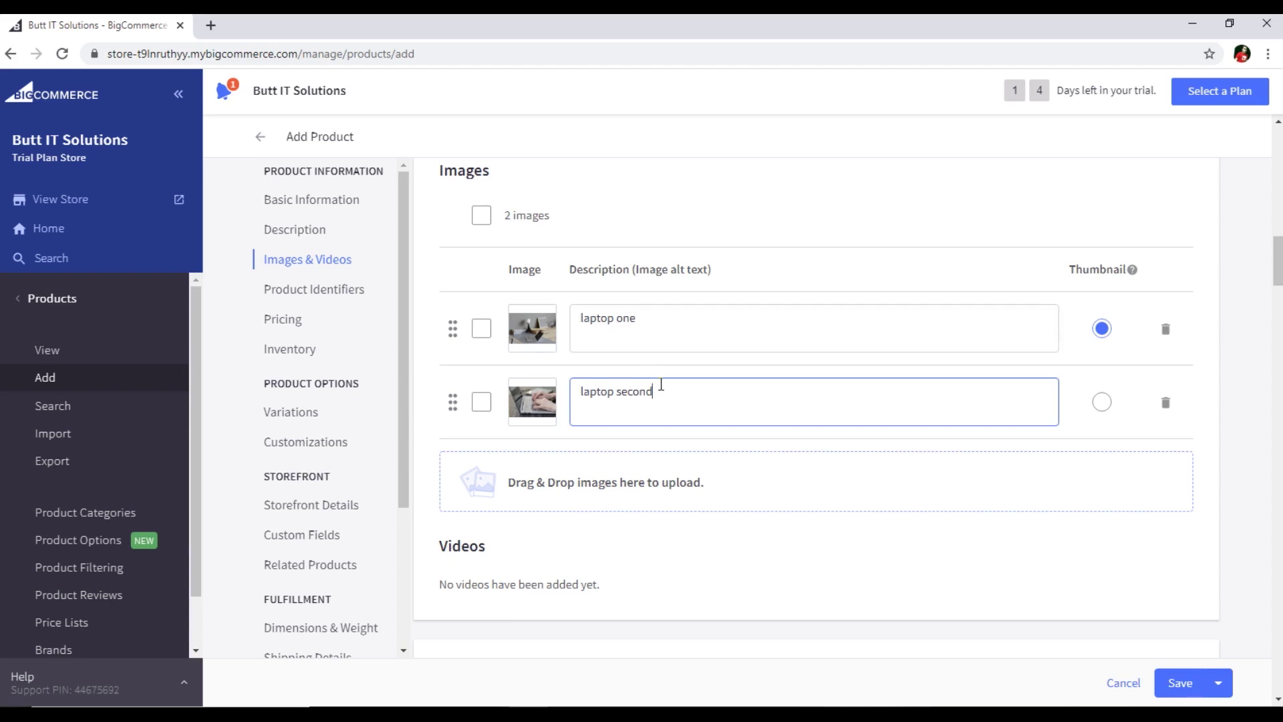
Add a Color variant option displayed as radio buttons.
scroll(661, 394, "down", 8)
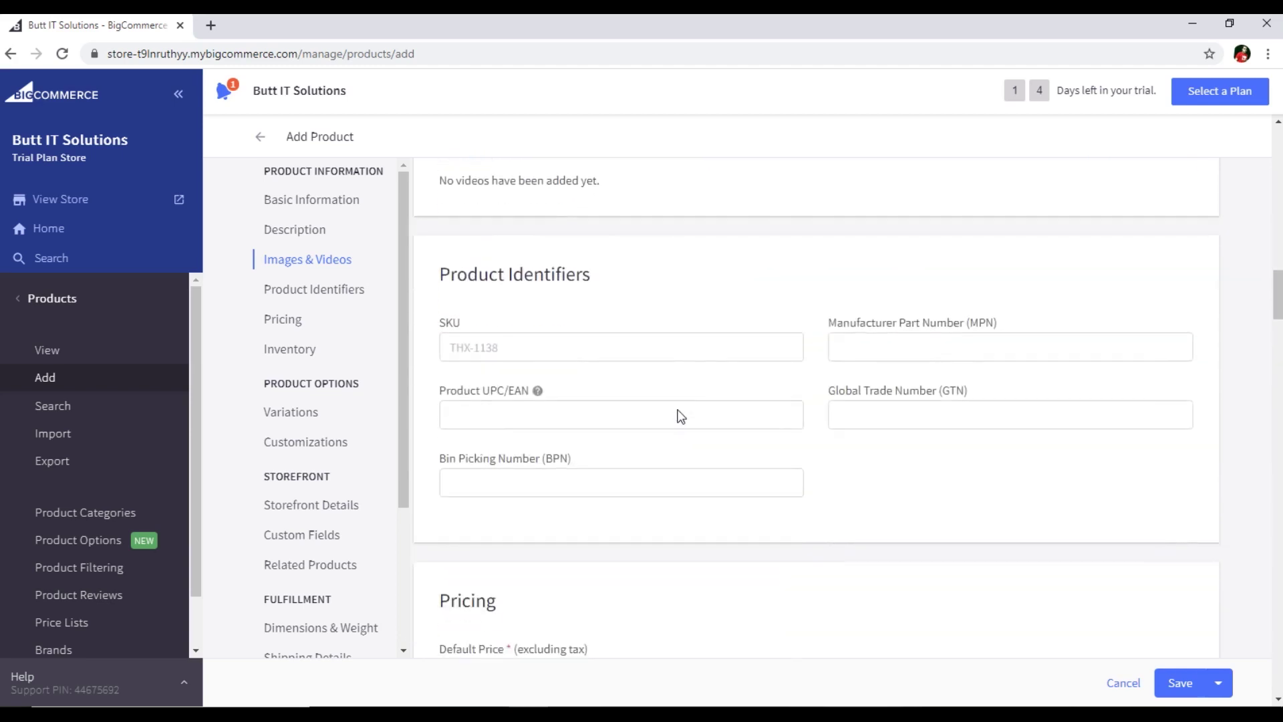
scroll(625, 427, "down", 4)
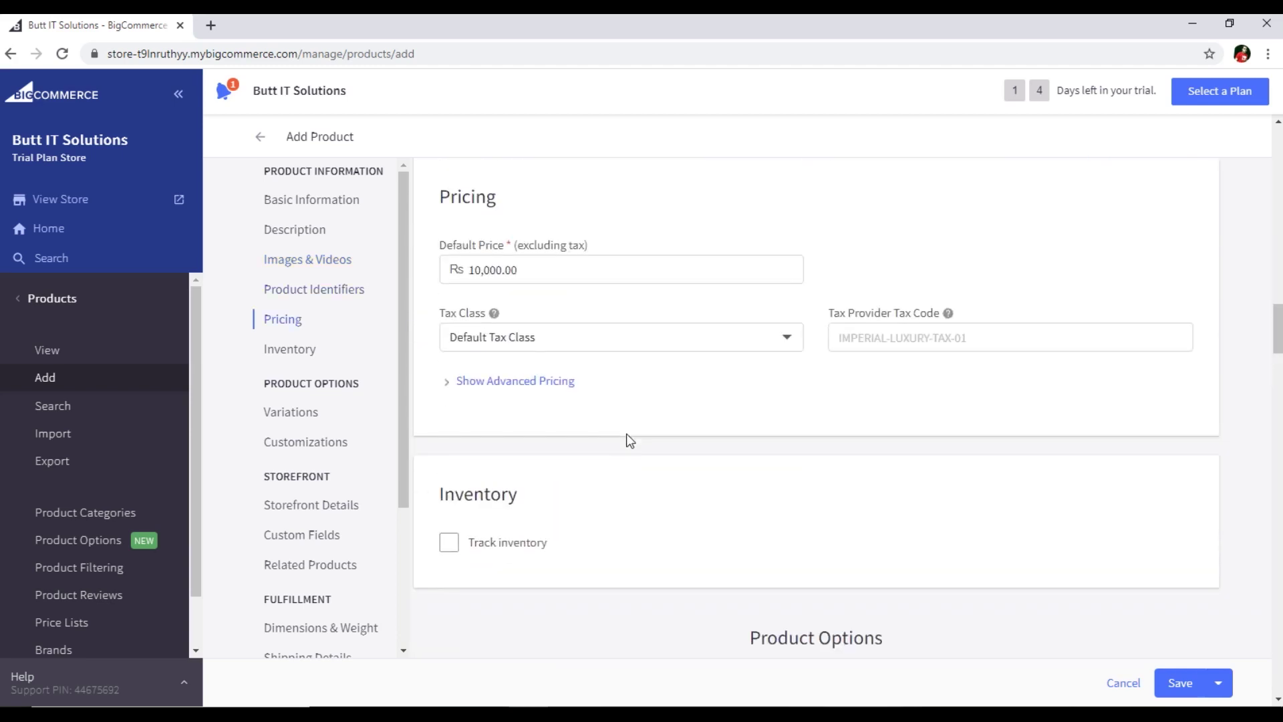
scroll(625, 436, "up", 3)
scroll(628, 443, "down", 10)
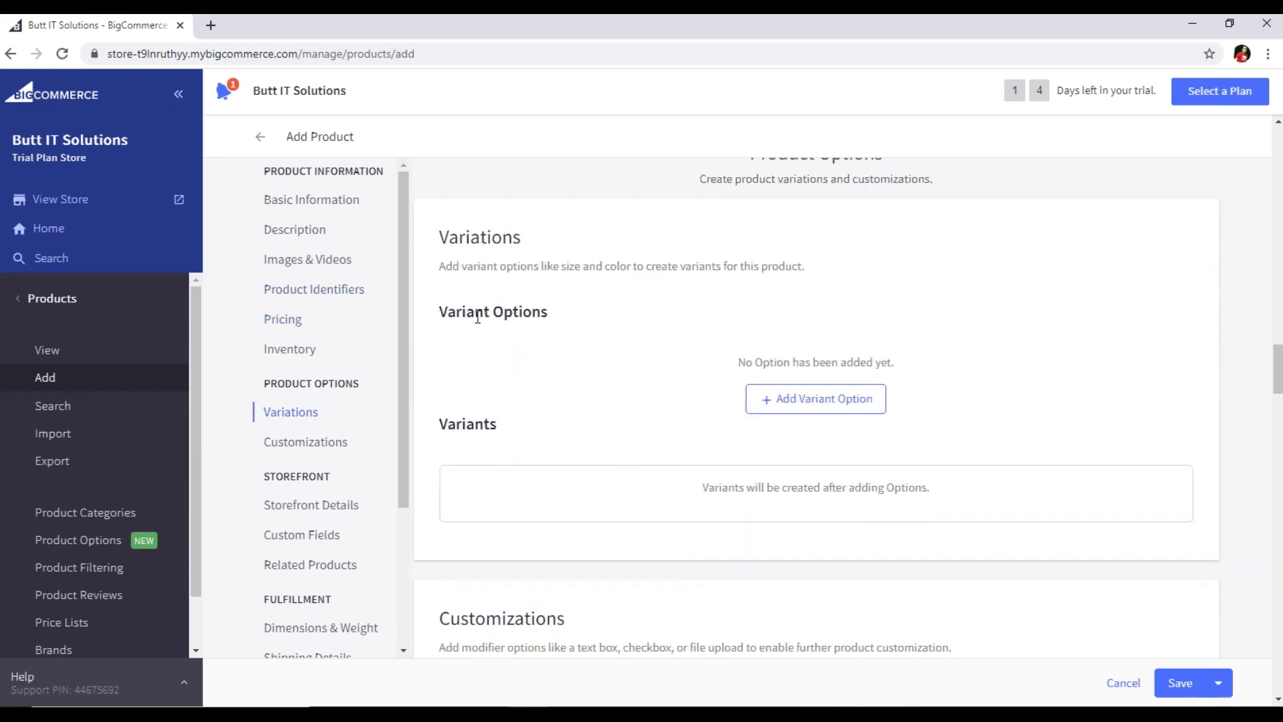
left_click(820, 401)
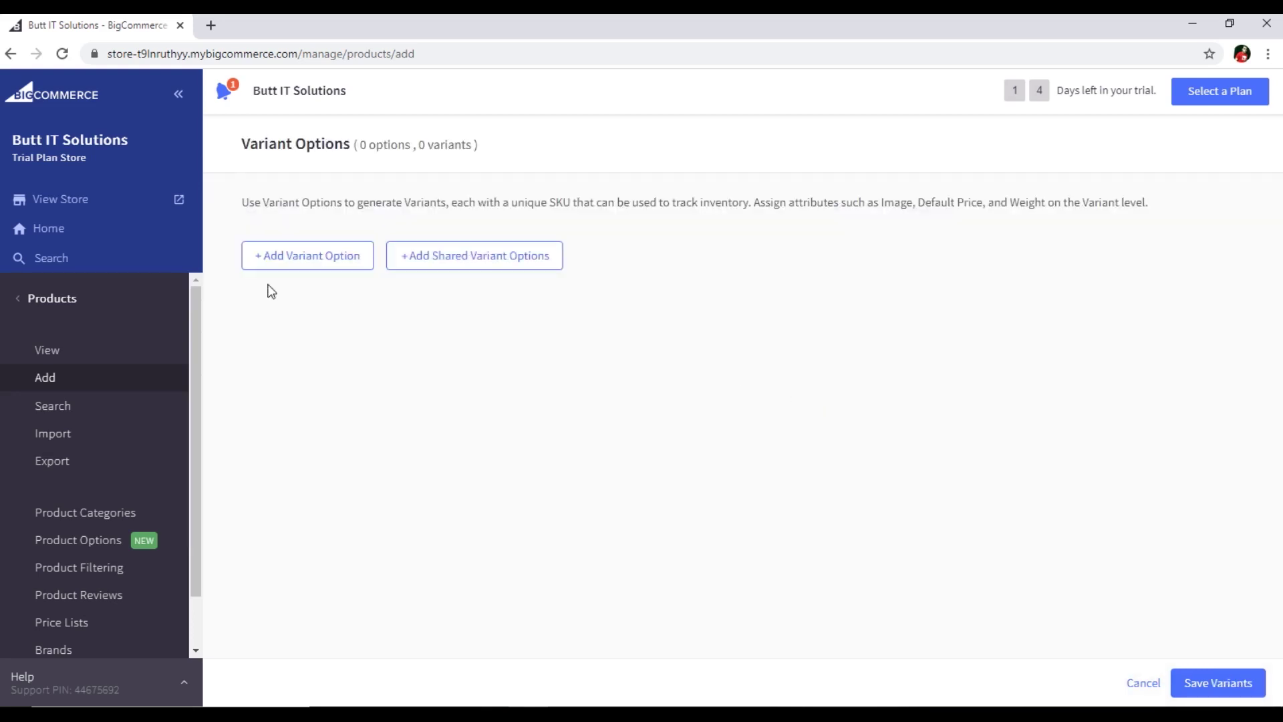
left_click(311, 271)
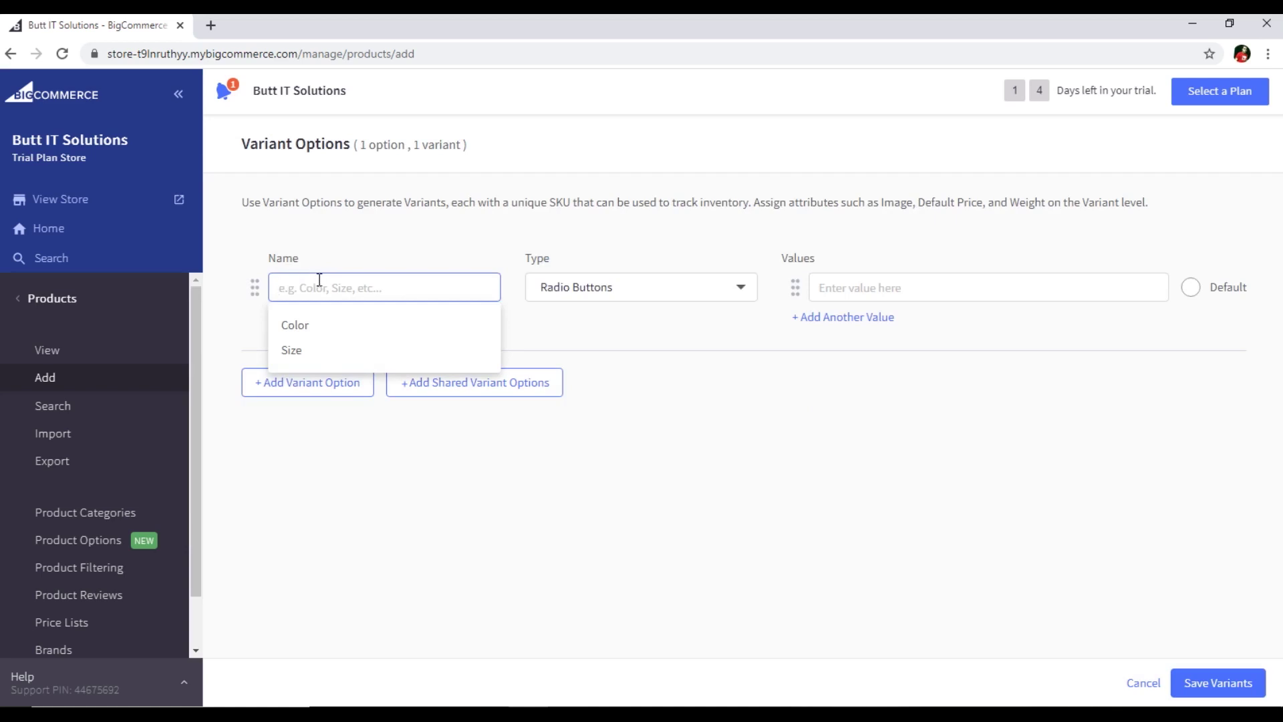
left_click(307, 327)
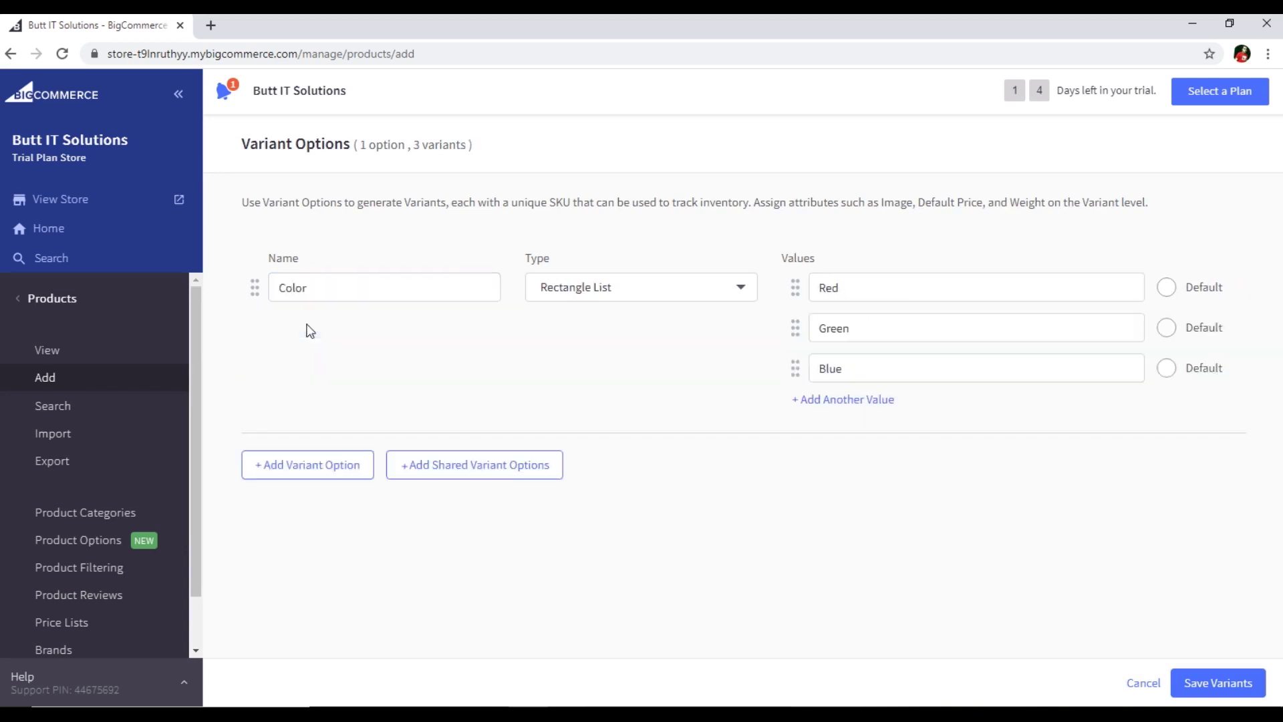
left_click(604, 300)
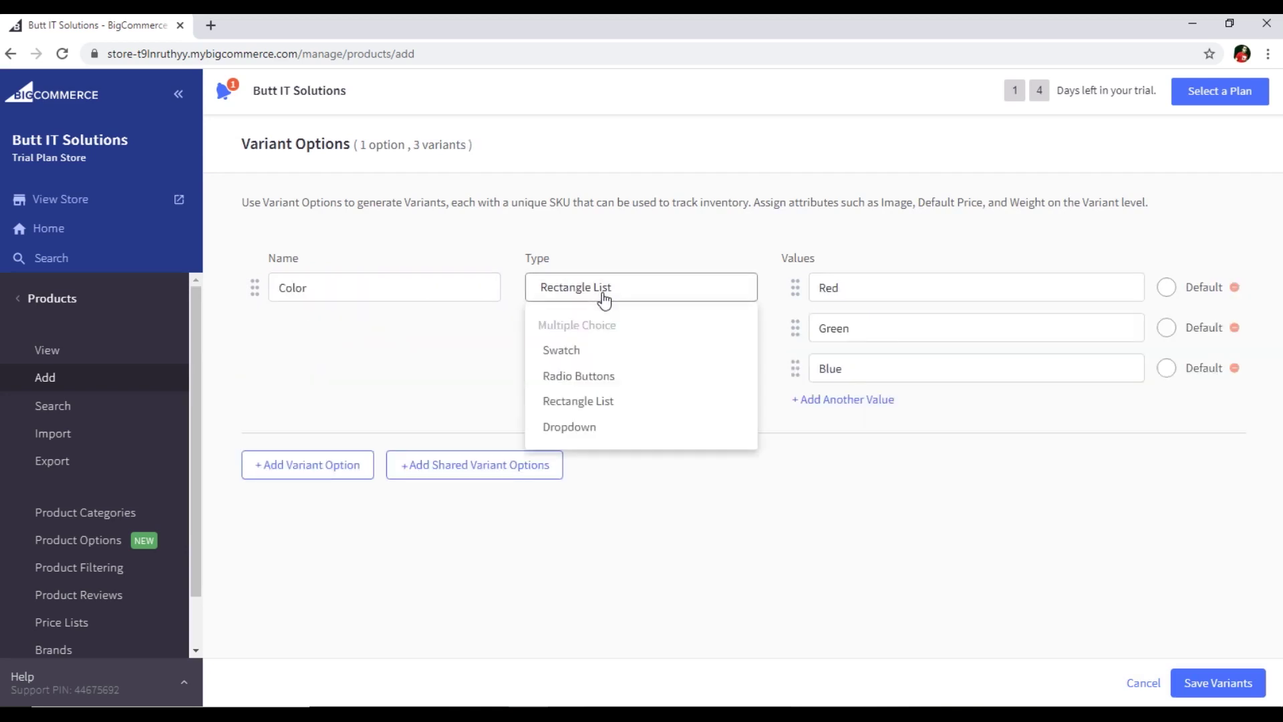
left_click(628, 379)
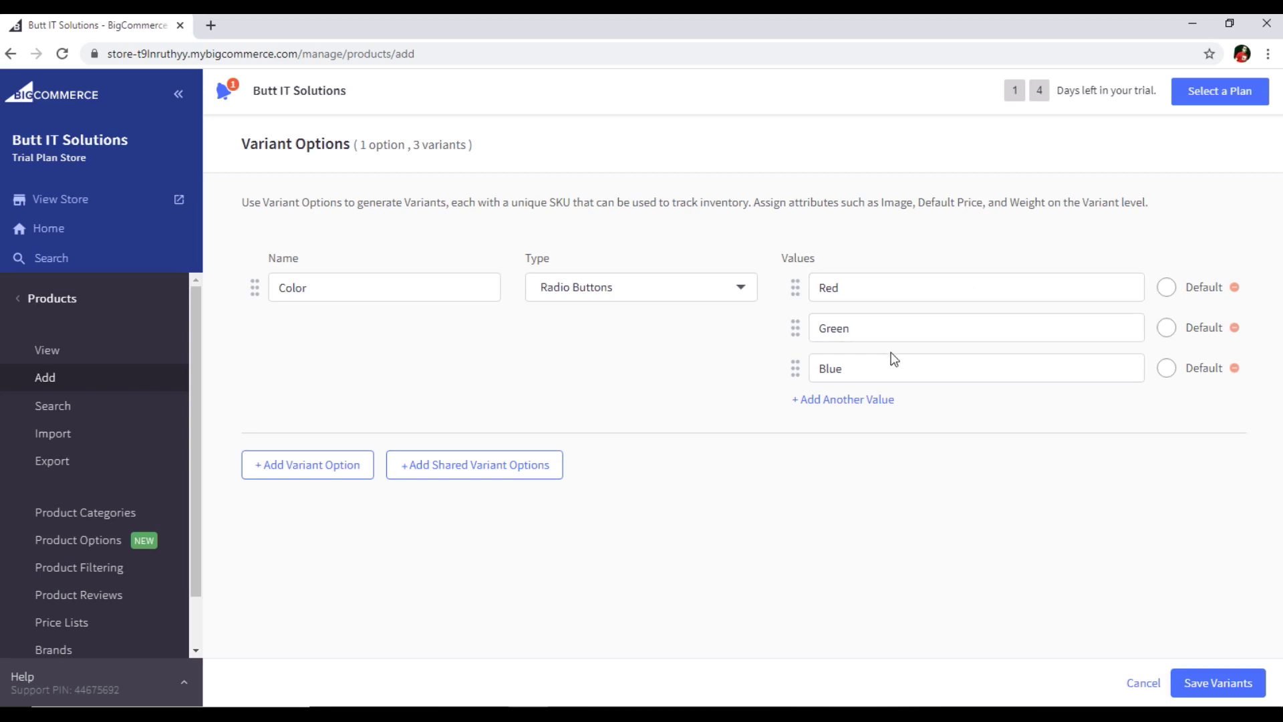
Make Red the default colour and add a Yellow value.
left_click(1168, 289)
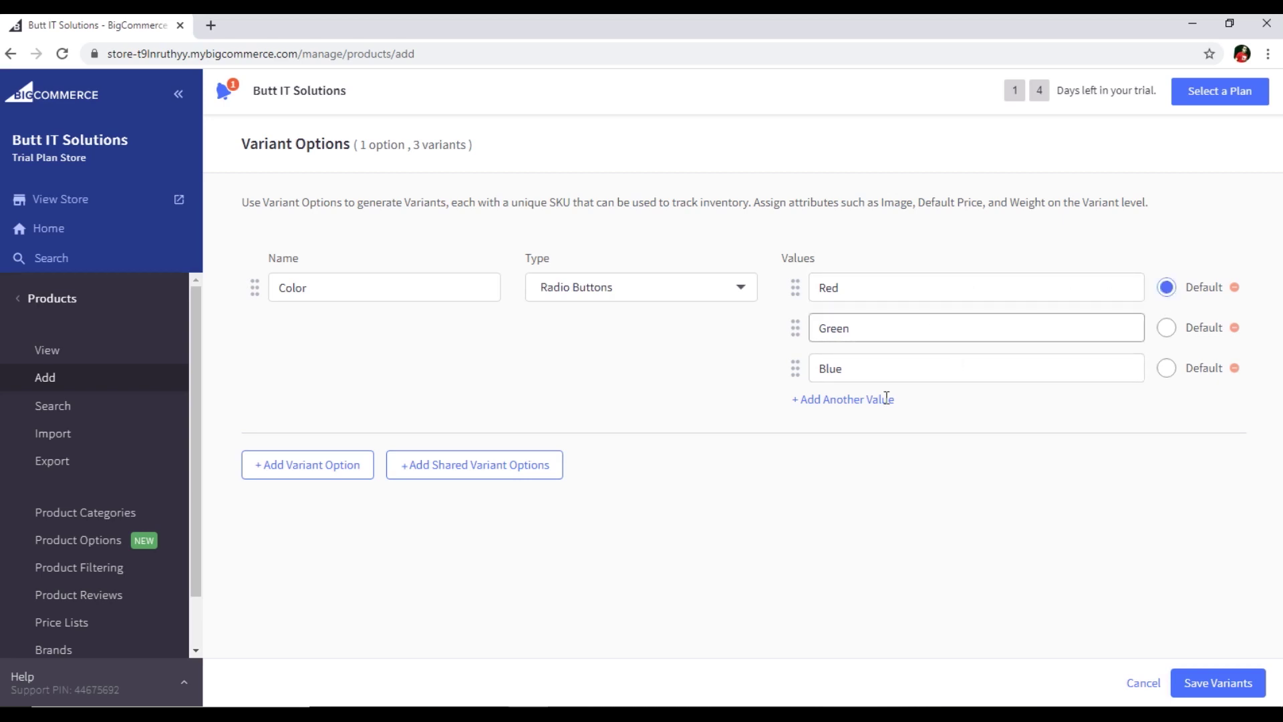
left_click(851, 401)
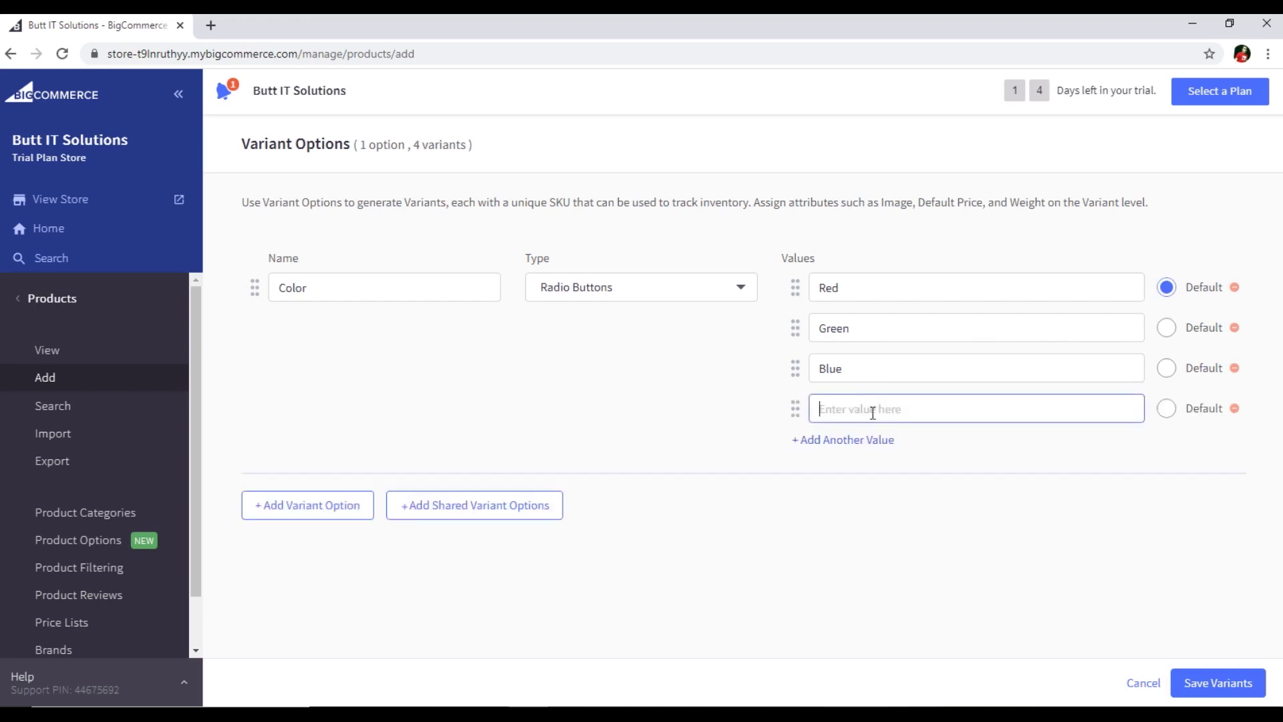
type("Yellow")
Save the four Color variants to the product.
left_click(1196, 692)
scroll(639, 392, "down", 5)
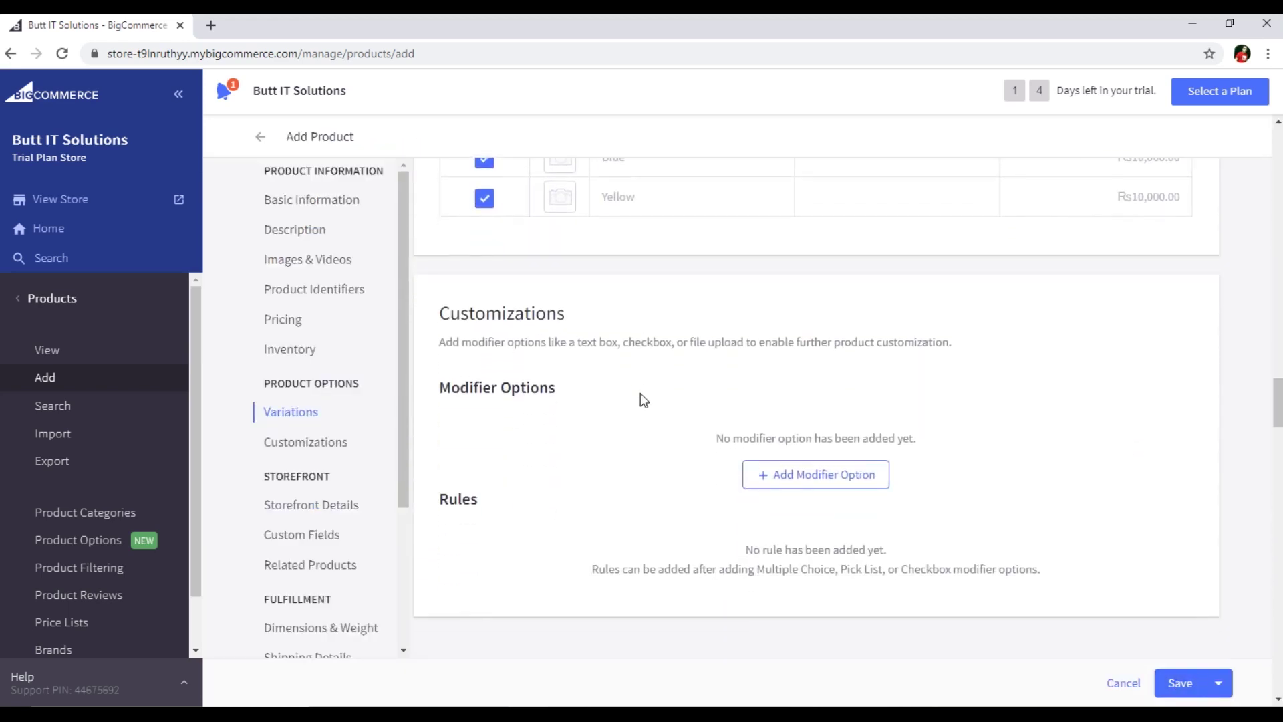
scroll(641, 394, "down", 5)
scroll(640, 393, "down", 2)
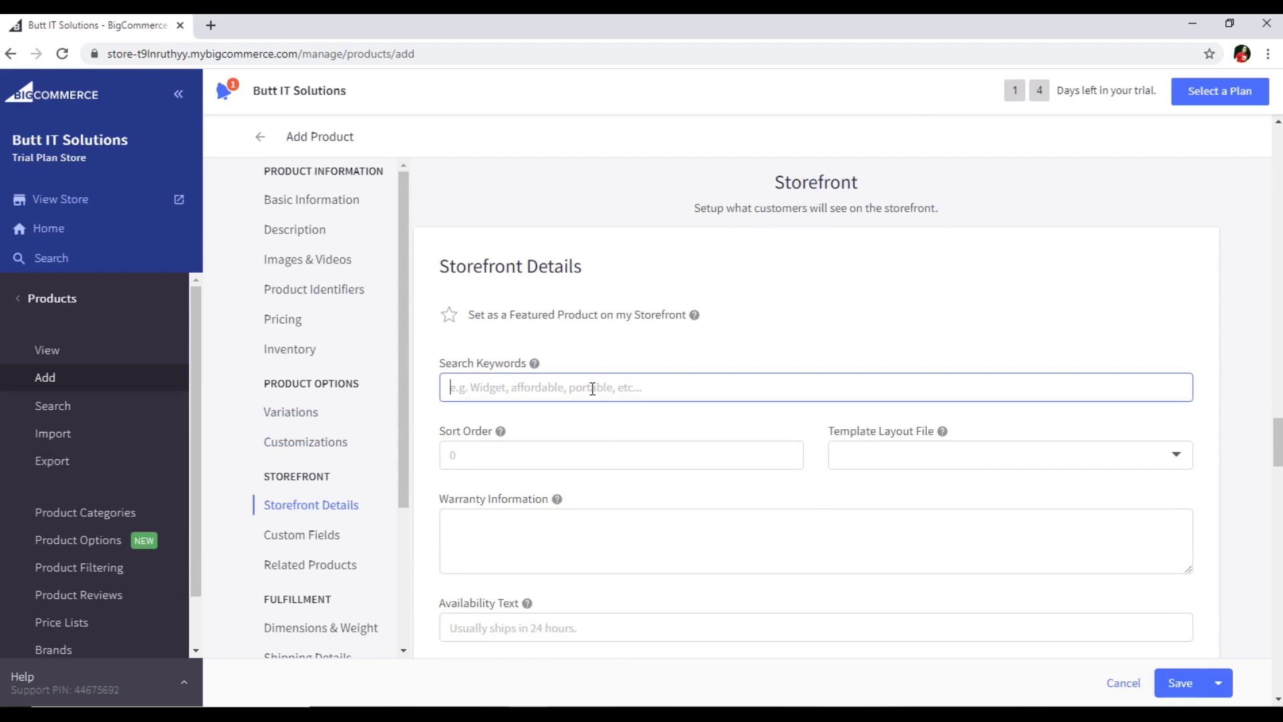
scroll(592, 389, "down", 1)
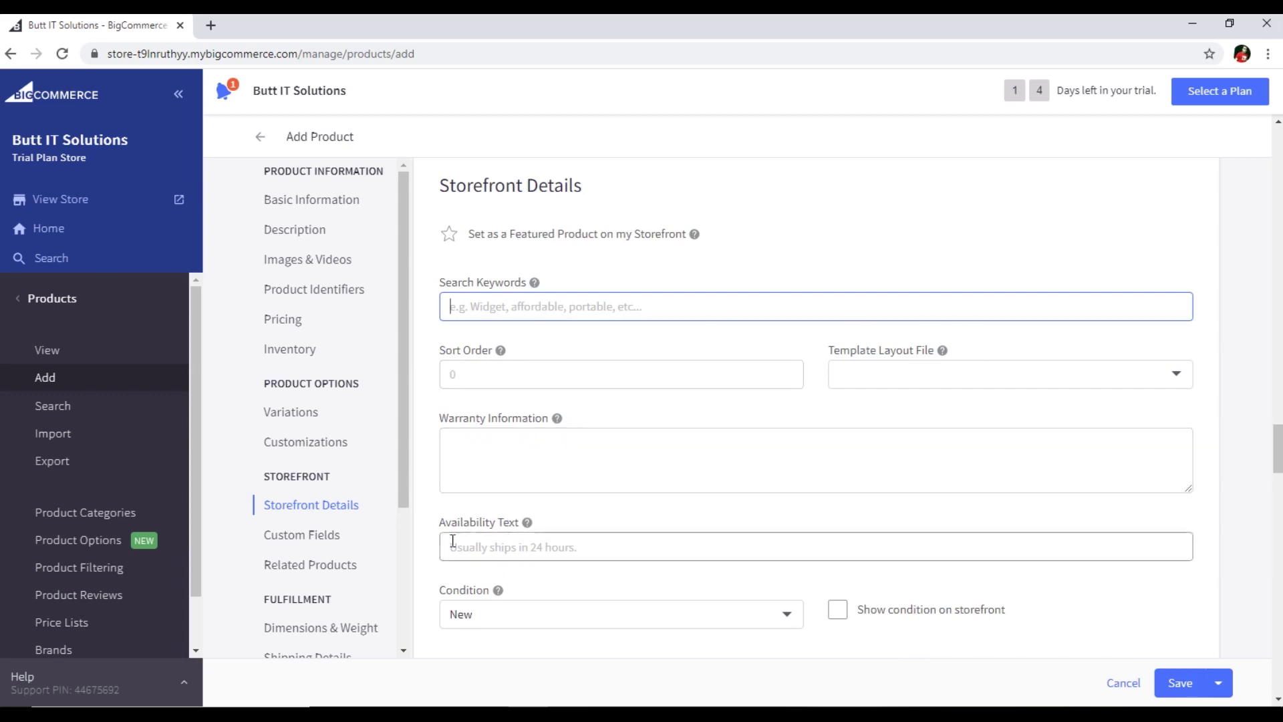
scroll(740, 375, "down", 2)
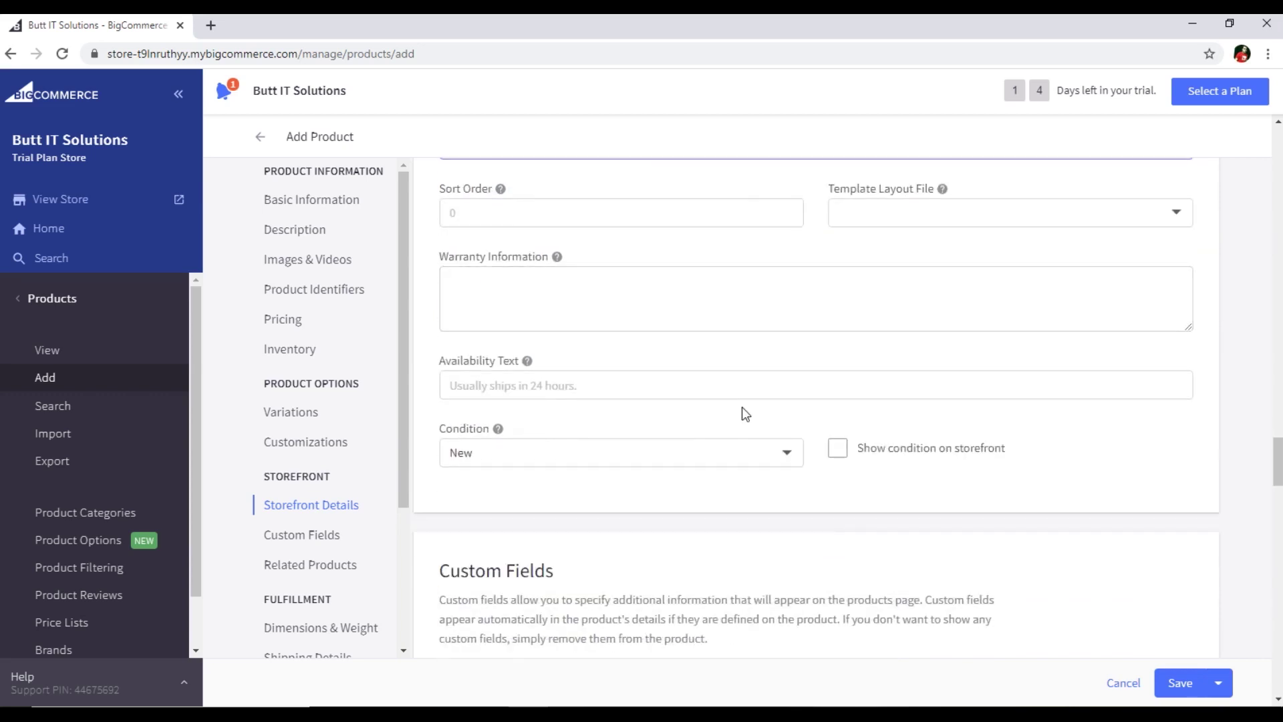
Leave the product condition as New in the storefront details.
left_click(633, 456)
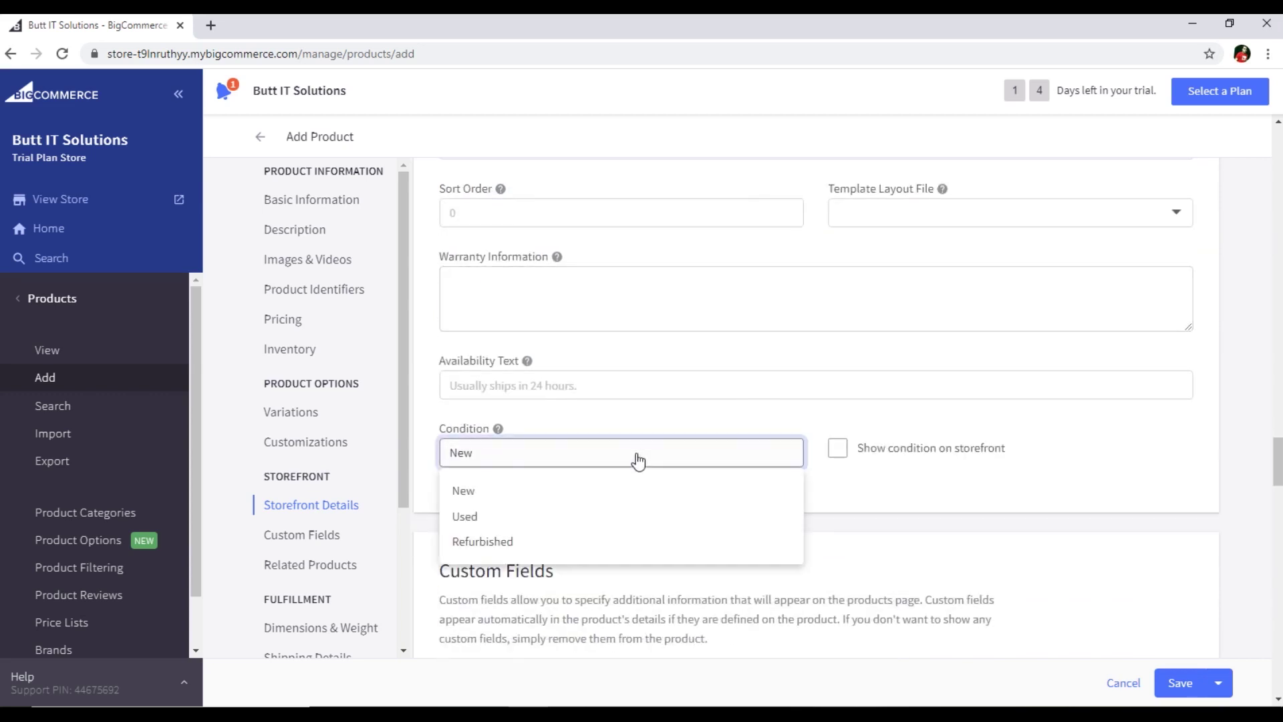
left_click(867, 490)
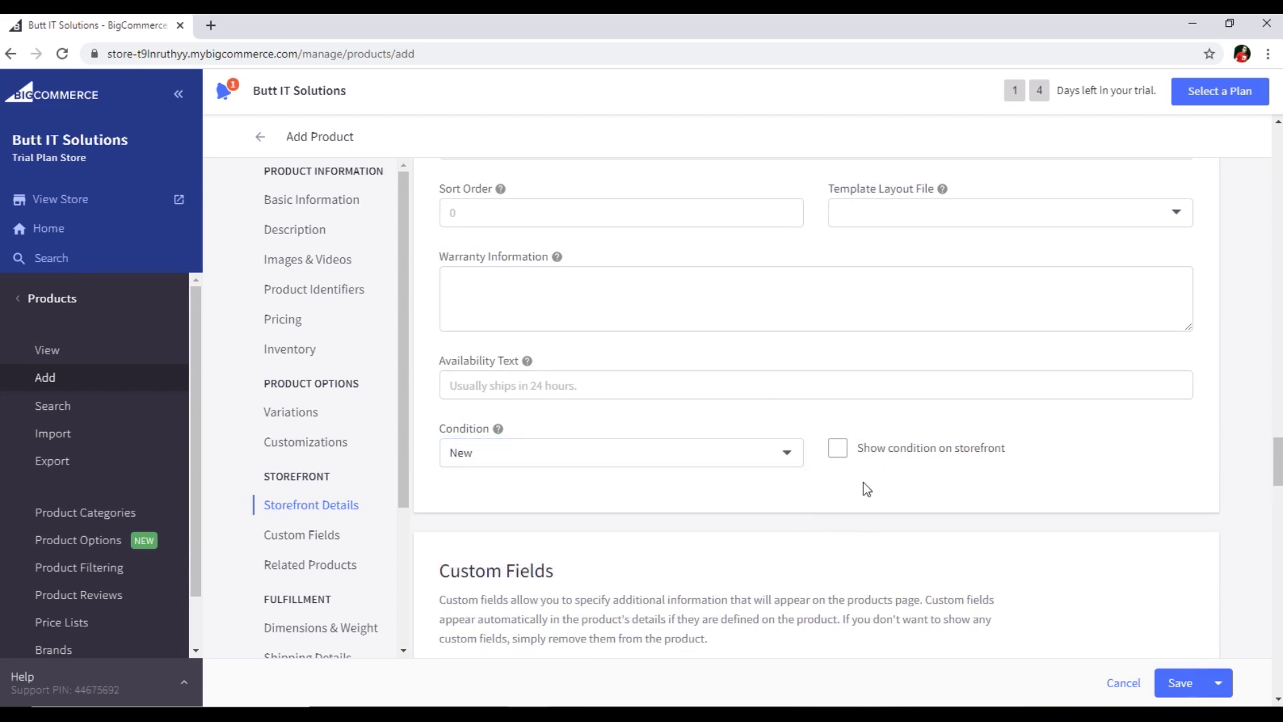
scroll(672, 515, "down", 1)
scroll(680, 454, "down", 3)
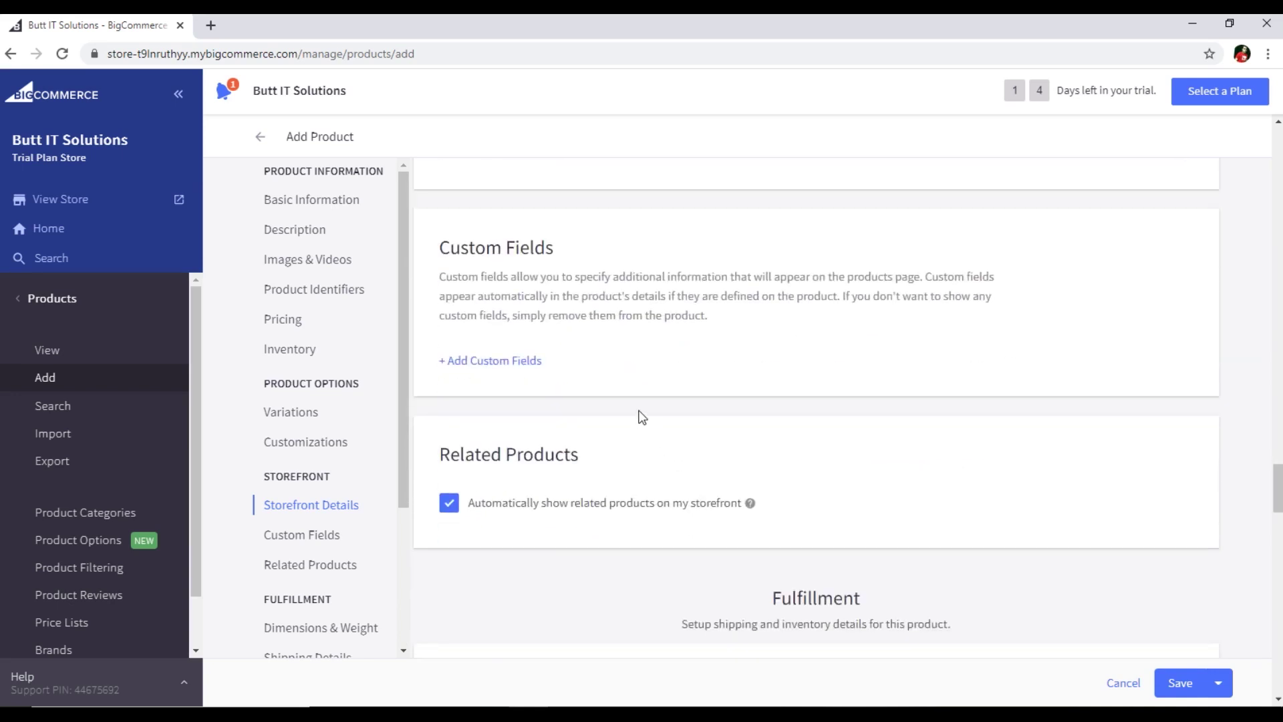
scroll(675, 405, "down", 2)
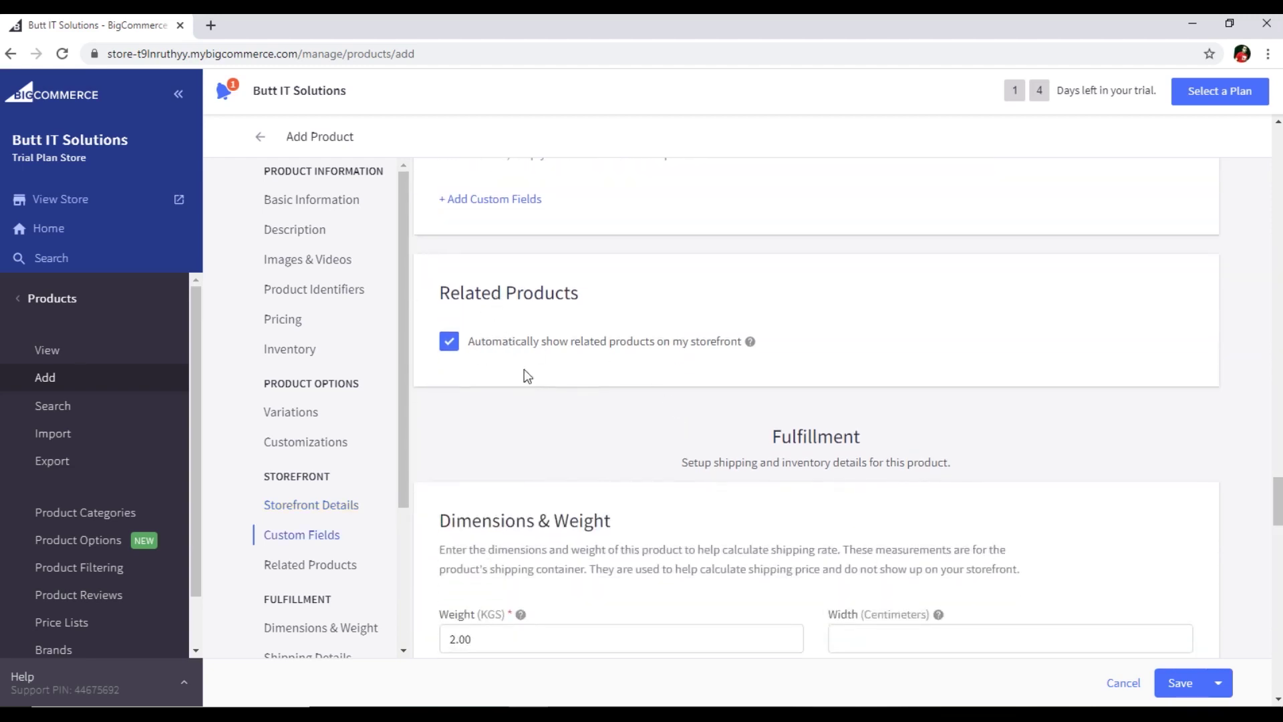
scroll(653, 429, "down", 2)
left_click(547, 483)
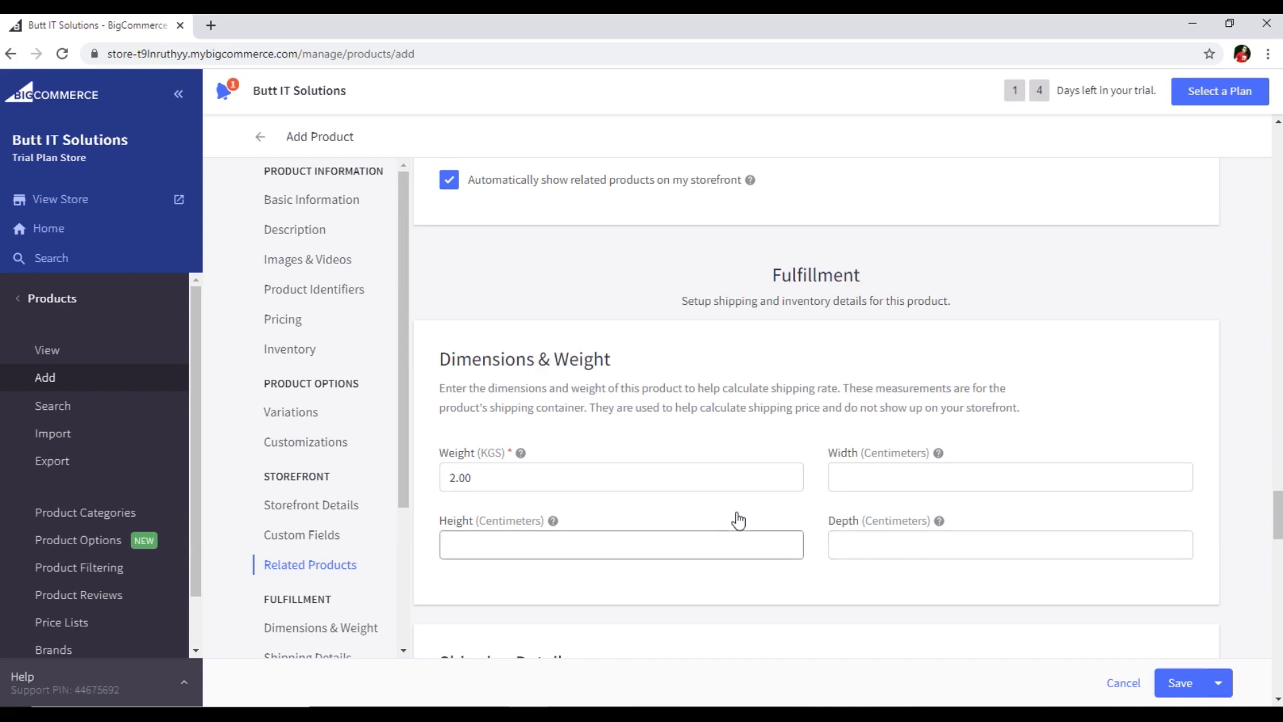
scroll(740, 519, "down", 4)
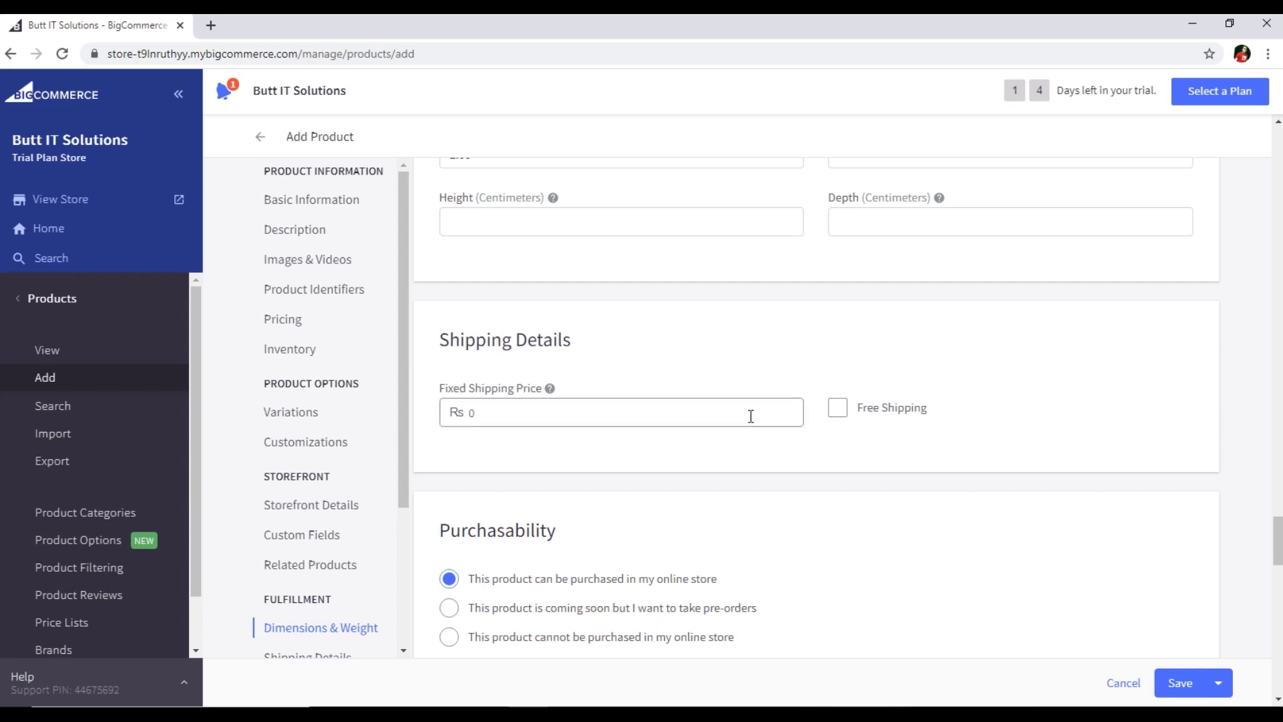
scroll(751, 418, "down", 2)
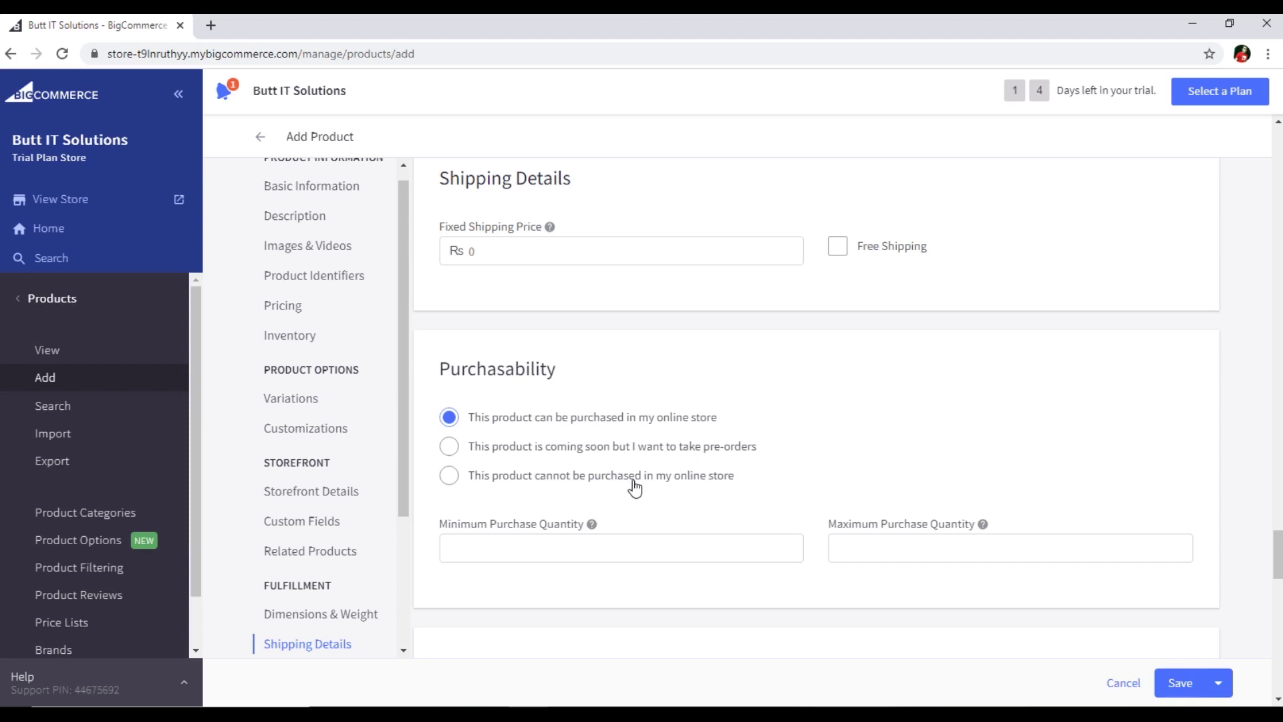
scroll(679, 492, "down", 1)
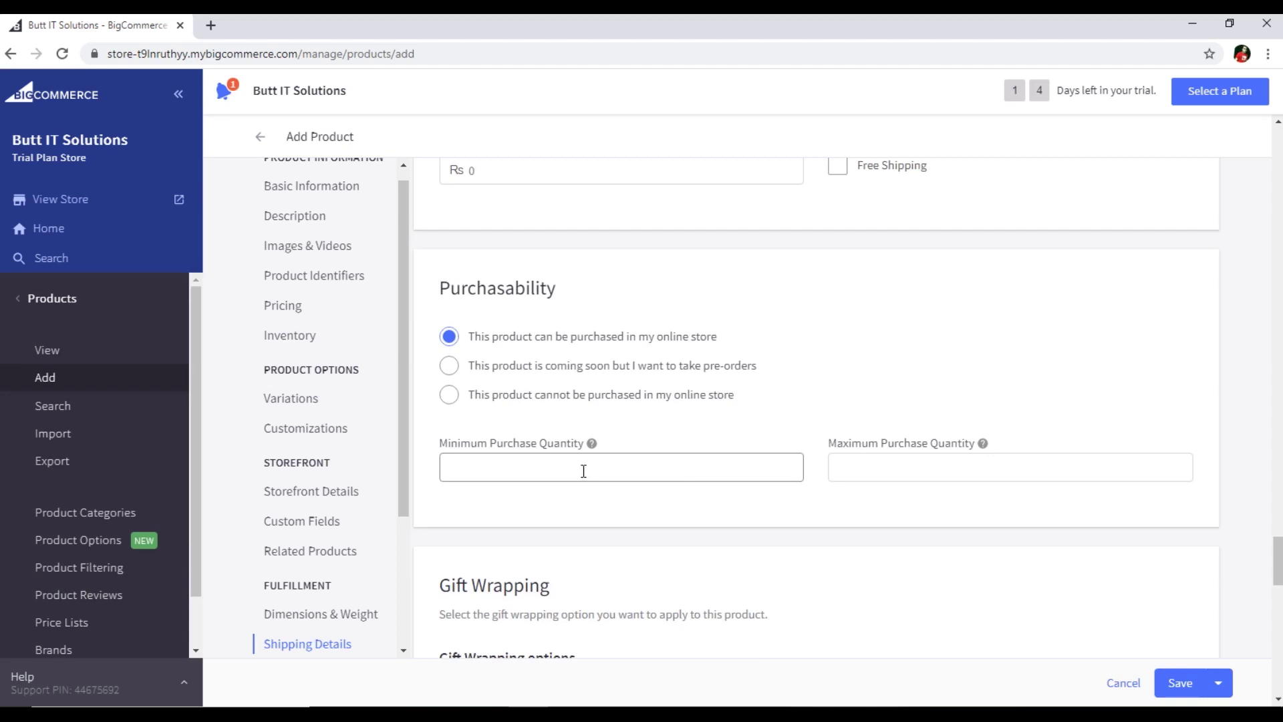
scroll(877, 471, "down", 5)
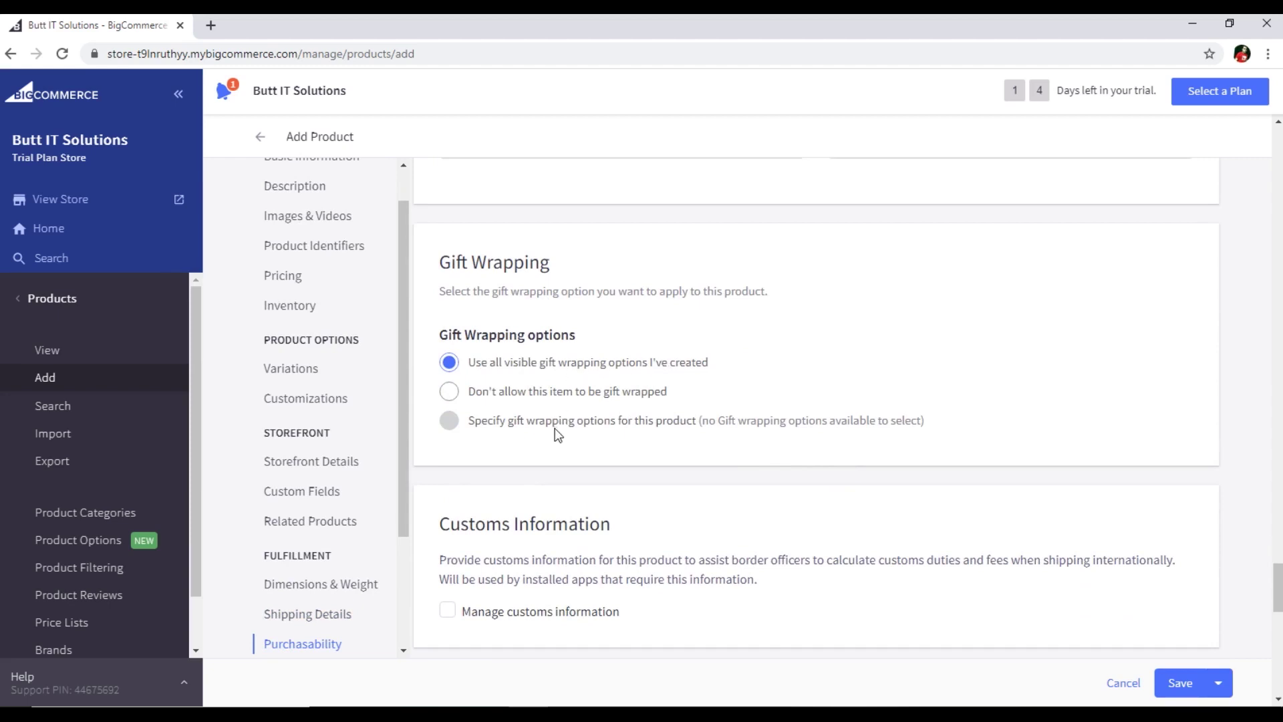
scroll(662, 387, "down", 6)
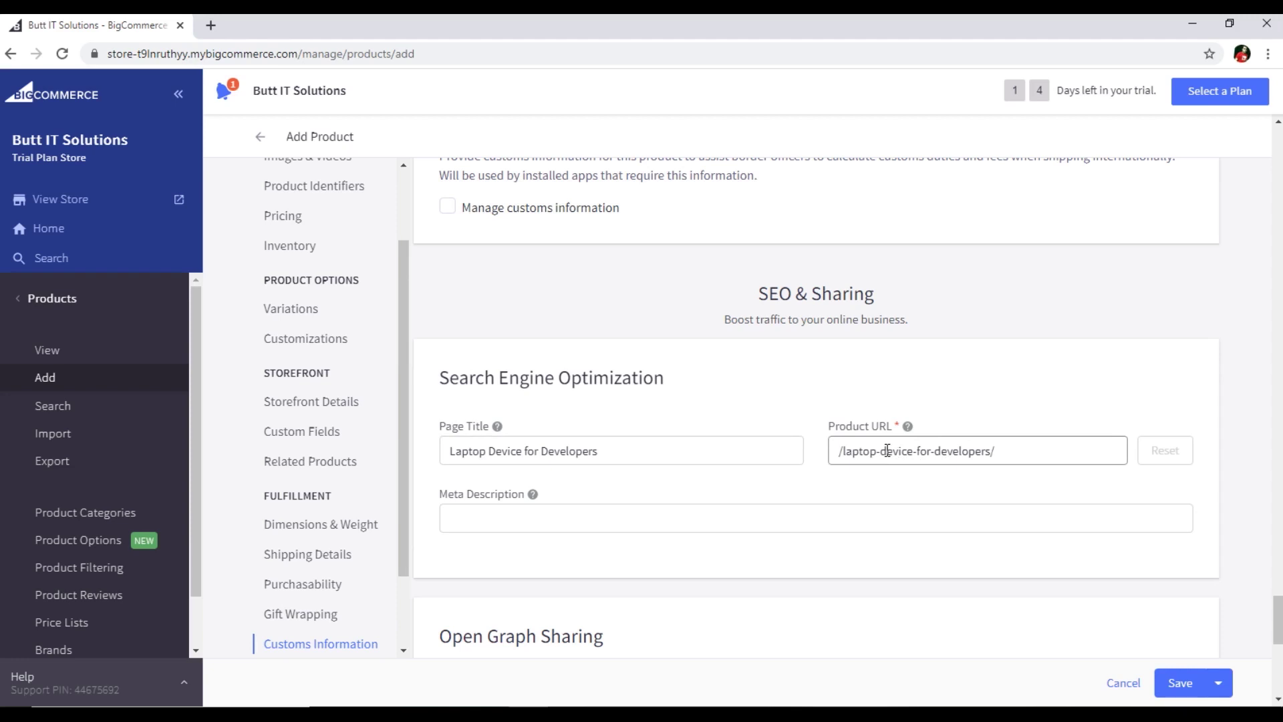
left_click(540, 520)
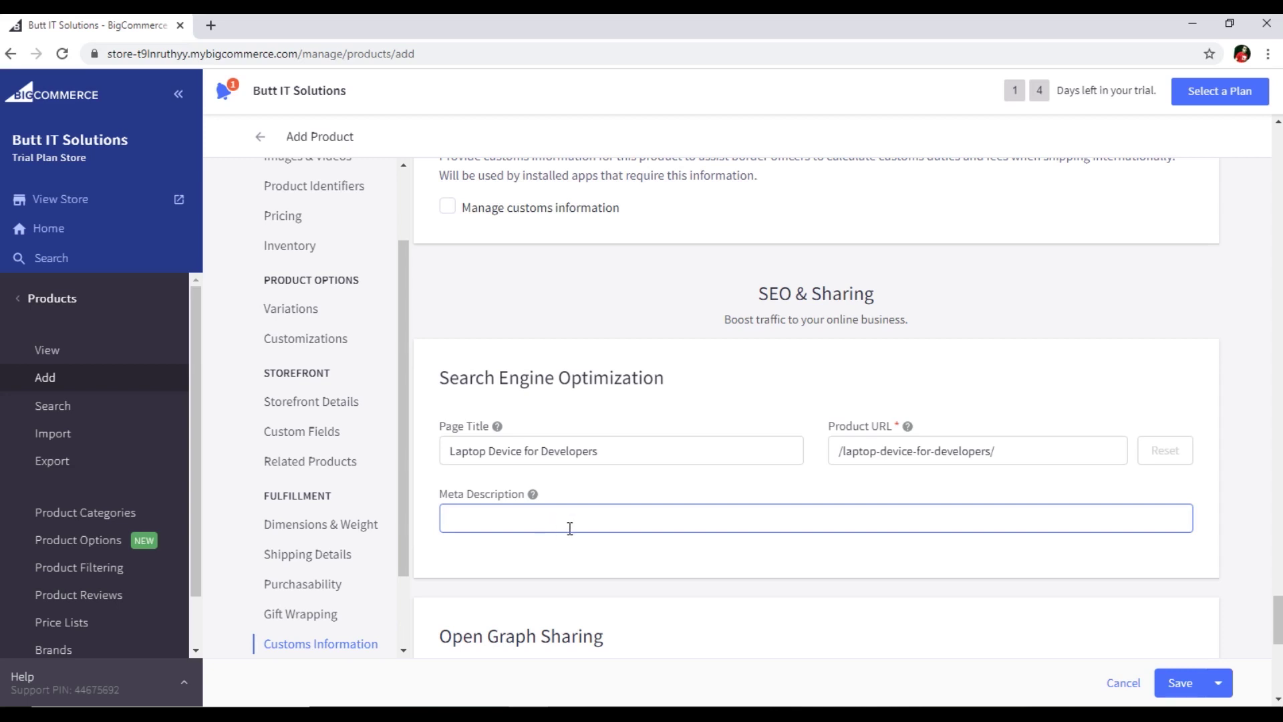
scroll(575, 529, "down", 5)
scroll(605, 529, "down", 4)
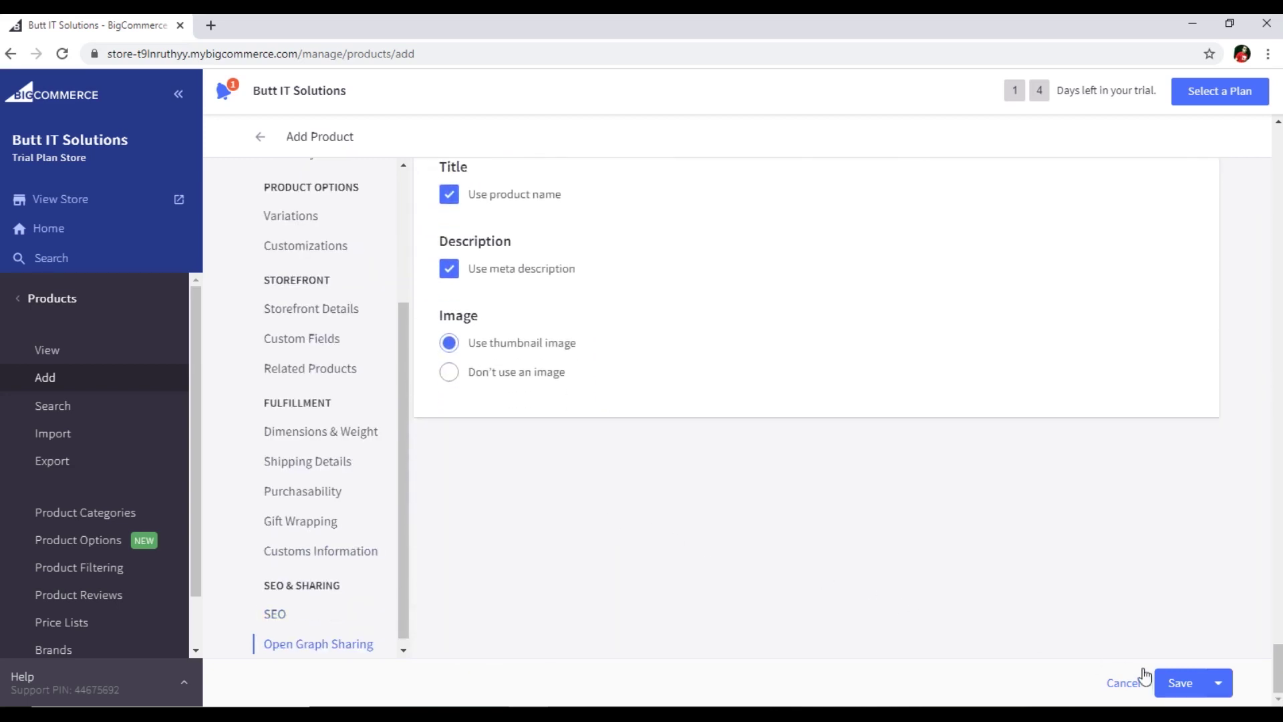
Save the product and return to the list, where it appears at ₨10,000.00.
left_click(1182, 687)
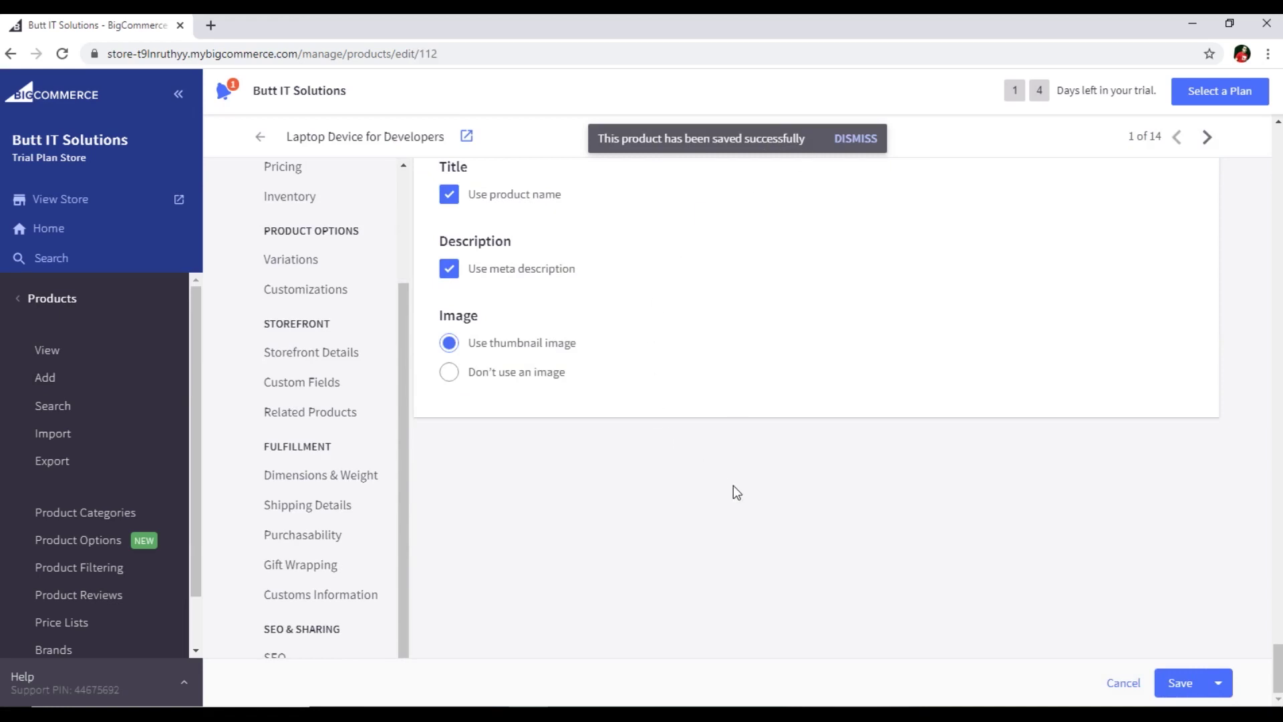
scroll(733, 485, "up", 15)
scroll(533, 295, "up", 15)
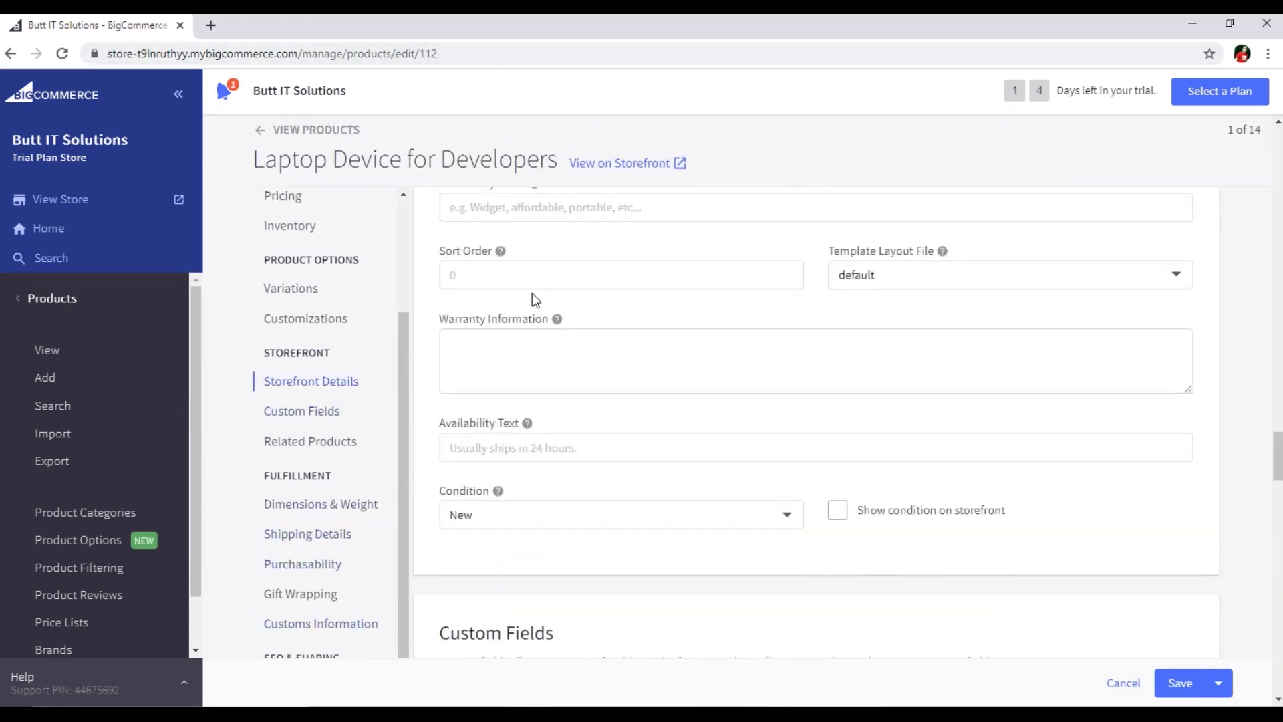
left_click(318, 136)
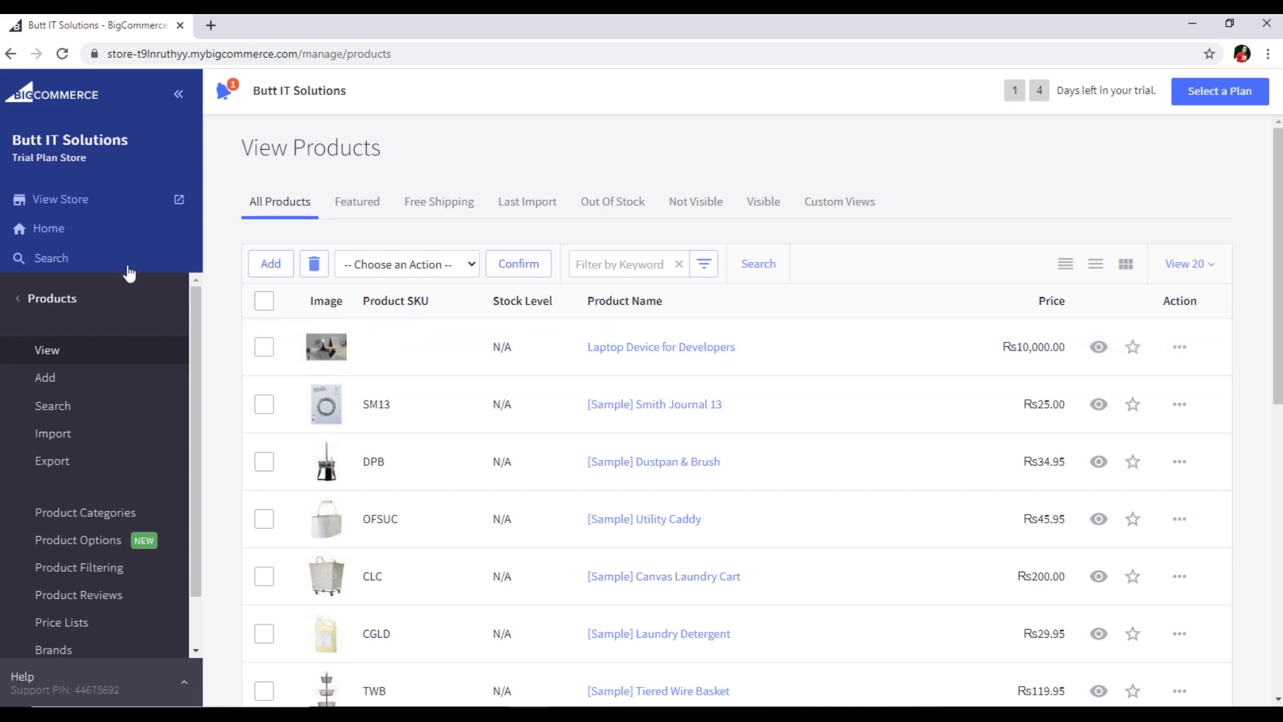
Open the storefront's Laptop Device for Developers page from Shop All, showing ₹10,000.00 and SKU 112-RE.
left_click(88, 203)
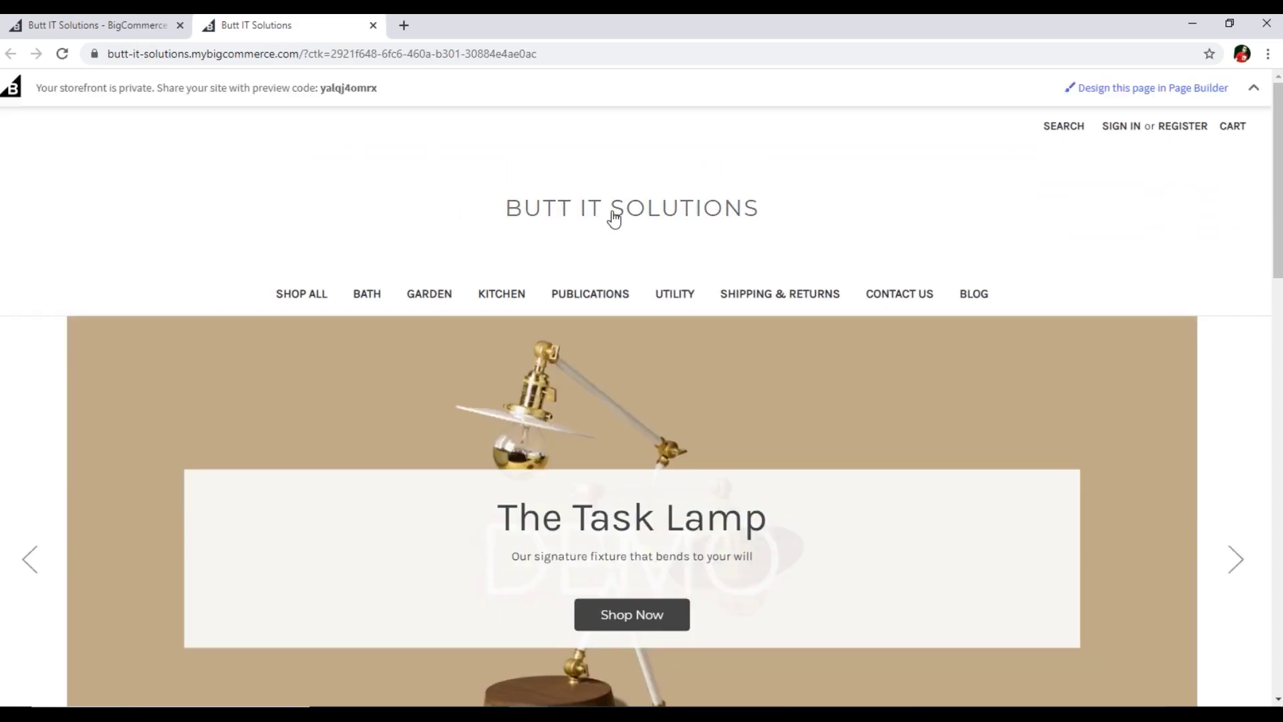
scroll(33, 268, "down", 8)
scroll(40, 287, "up", 8)
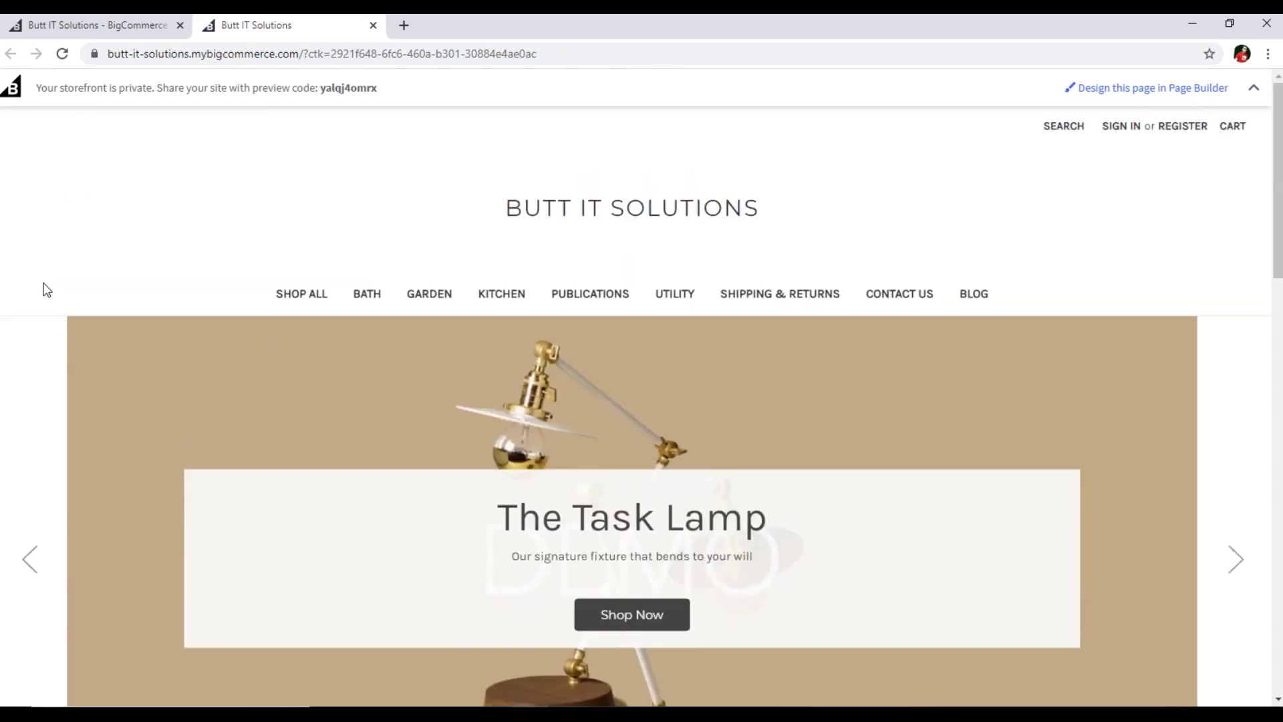
left_click(308, 297)
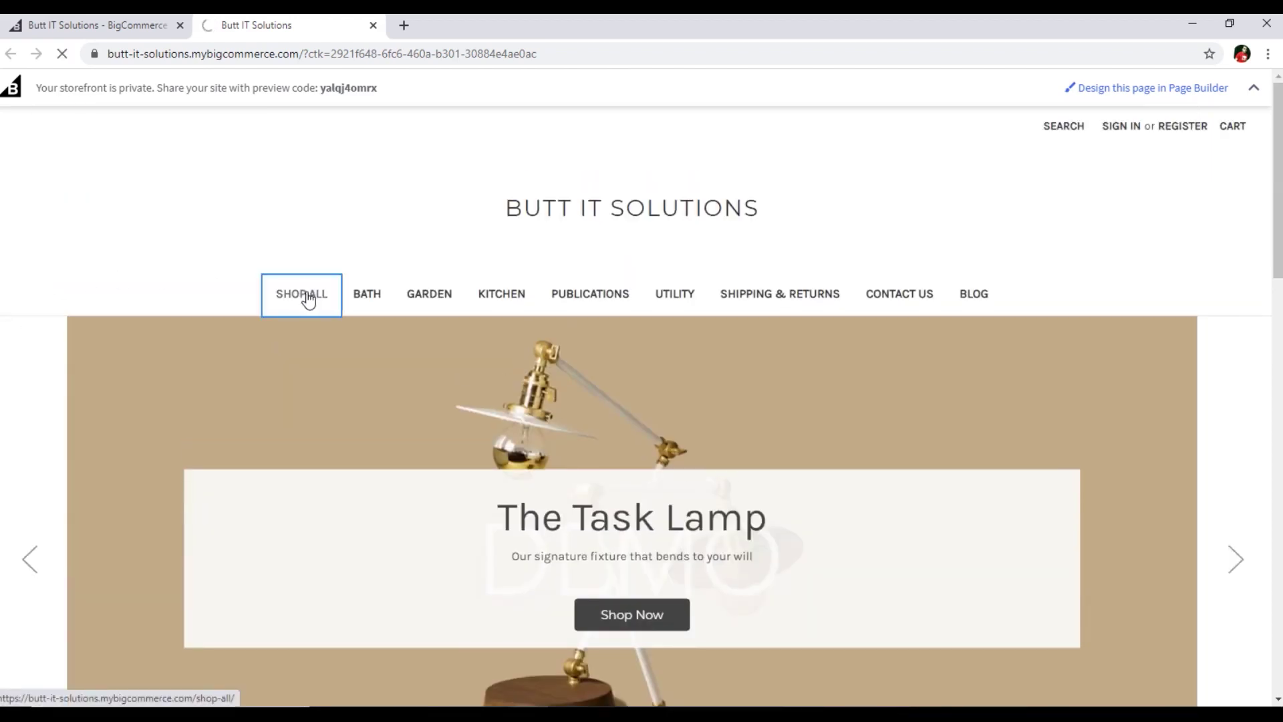
scroll(306, 287, "down", 3)
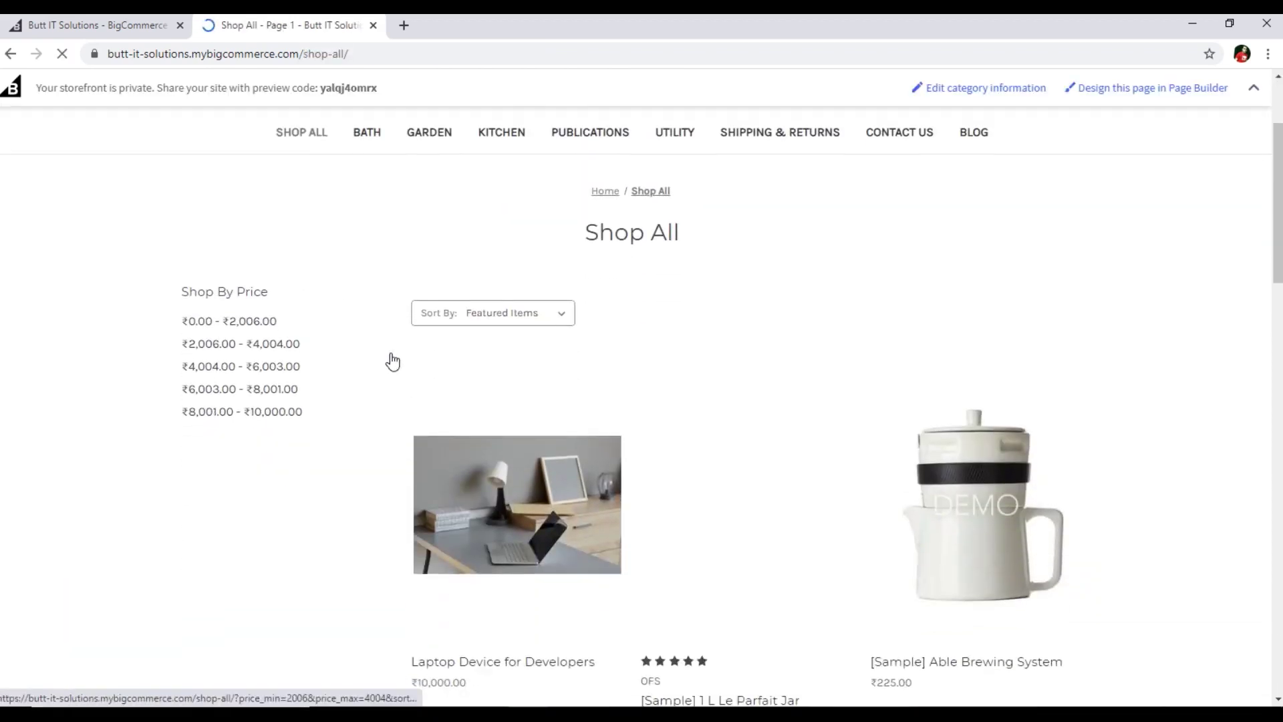
scroll(392, 362, "down", 3)
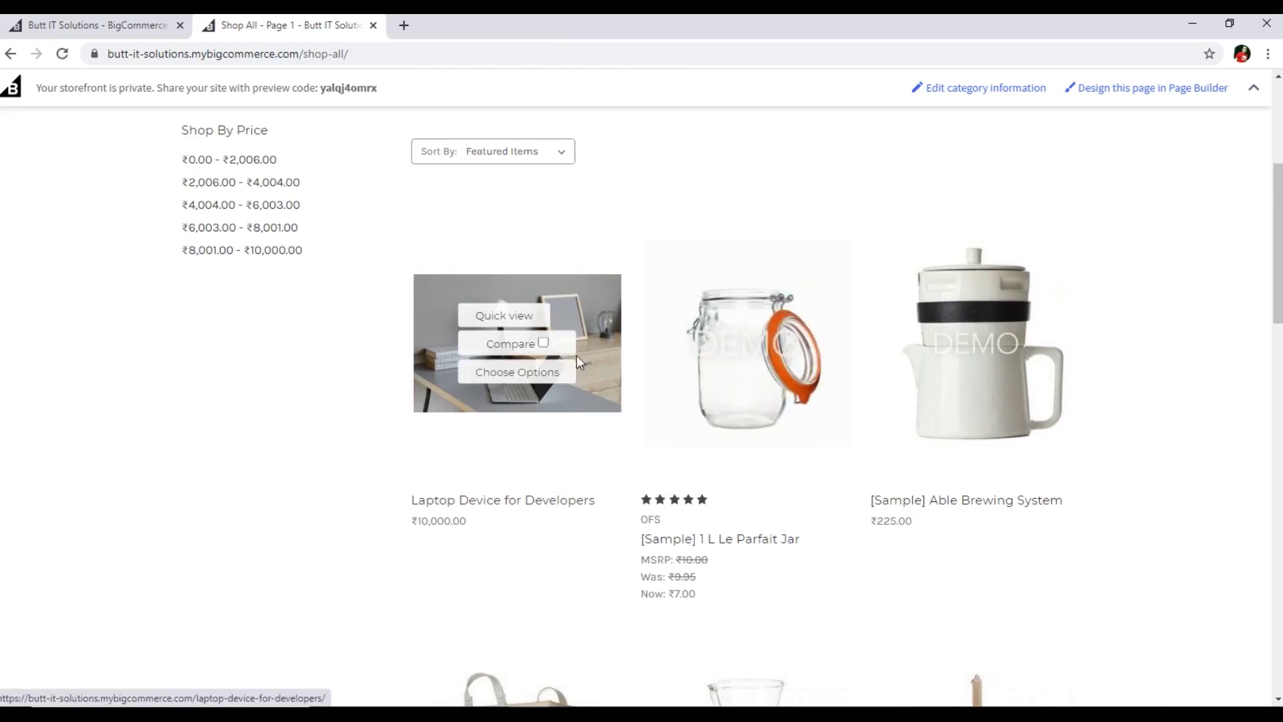
left_click(583, 312)
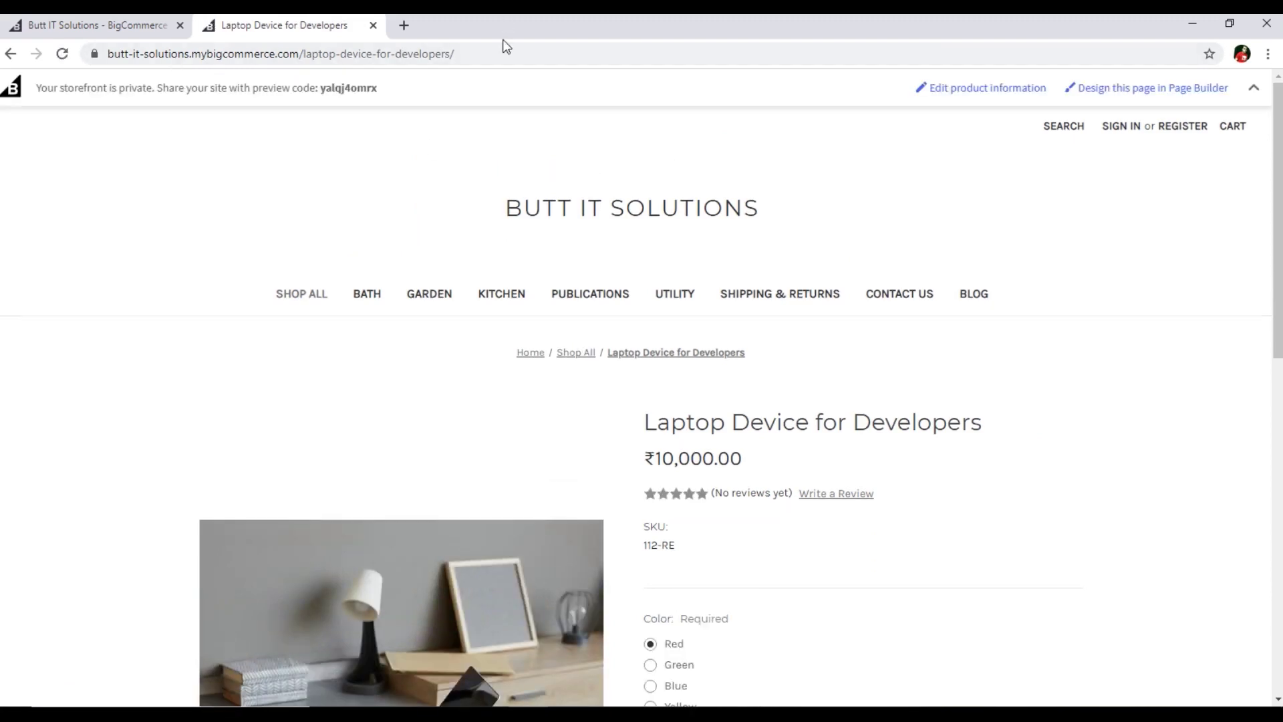
scroll(818, 210, "down", 2)
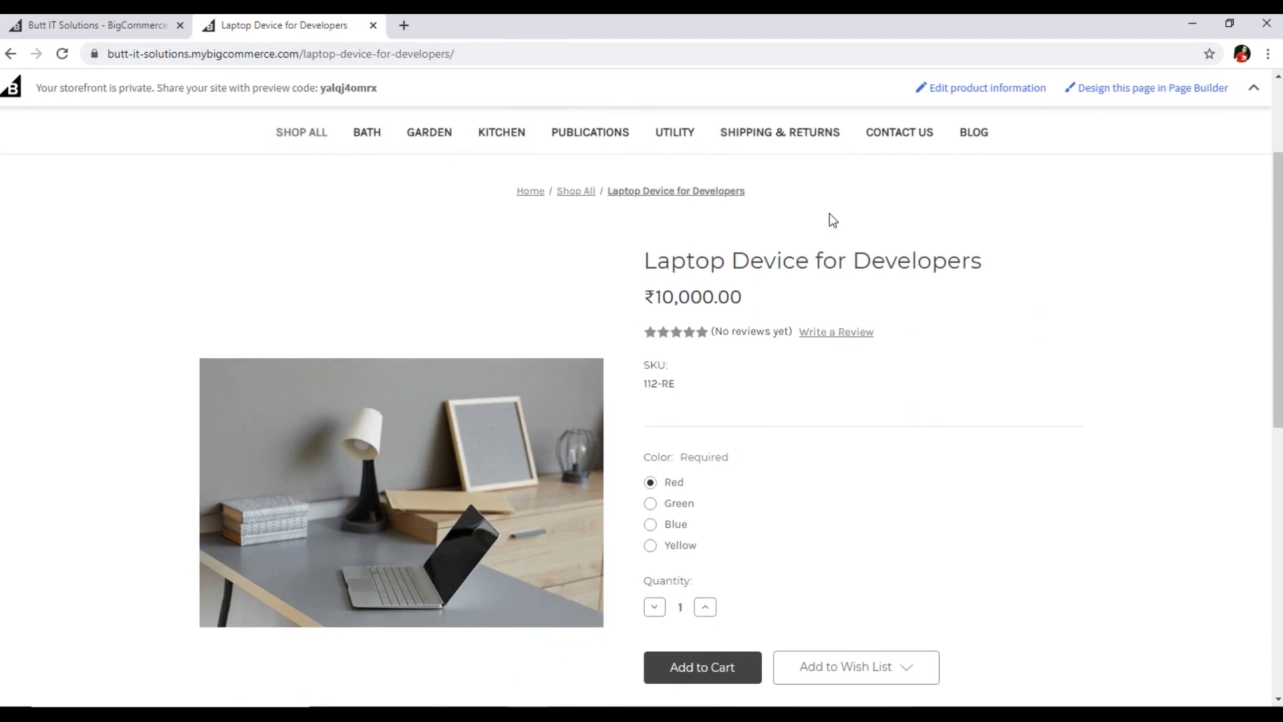
left_click_drag(645, 260, 973, 254)
left_click(1014, 270)
left_click_drag(656, 297, 735, 297)
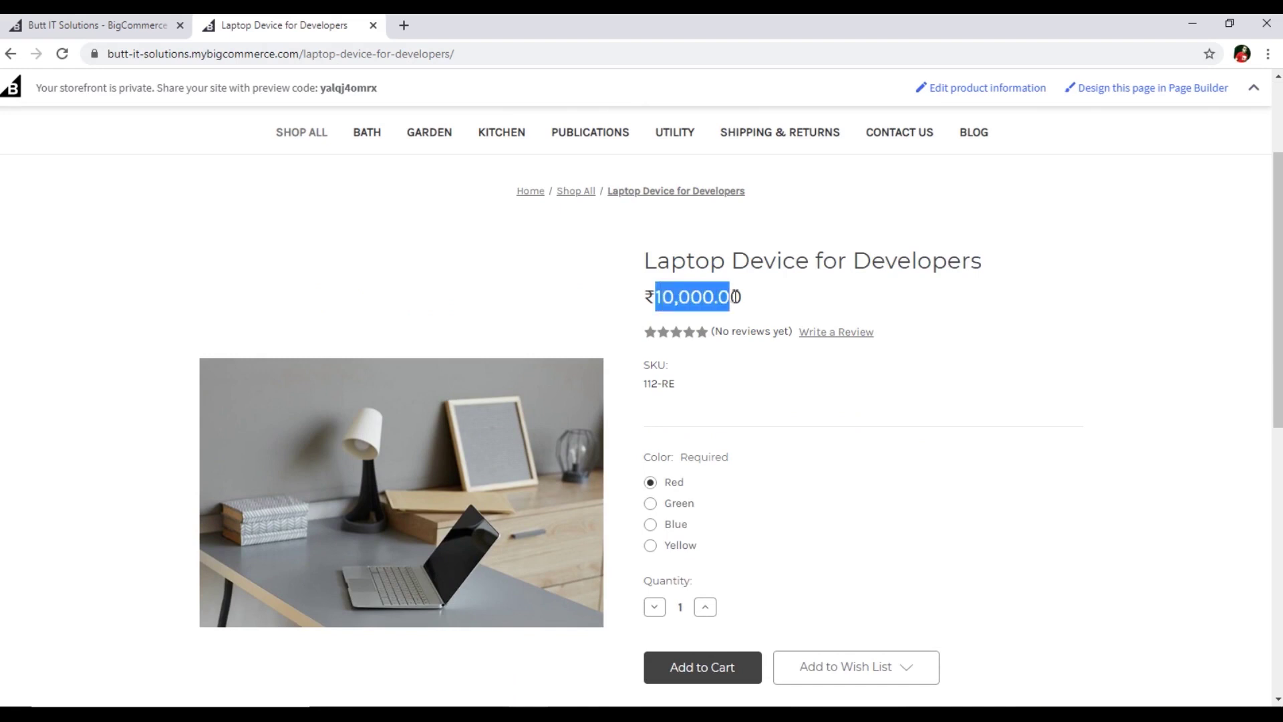
left_click(787, 302)
scroll(745, 398, "down", 1)
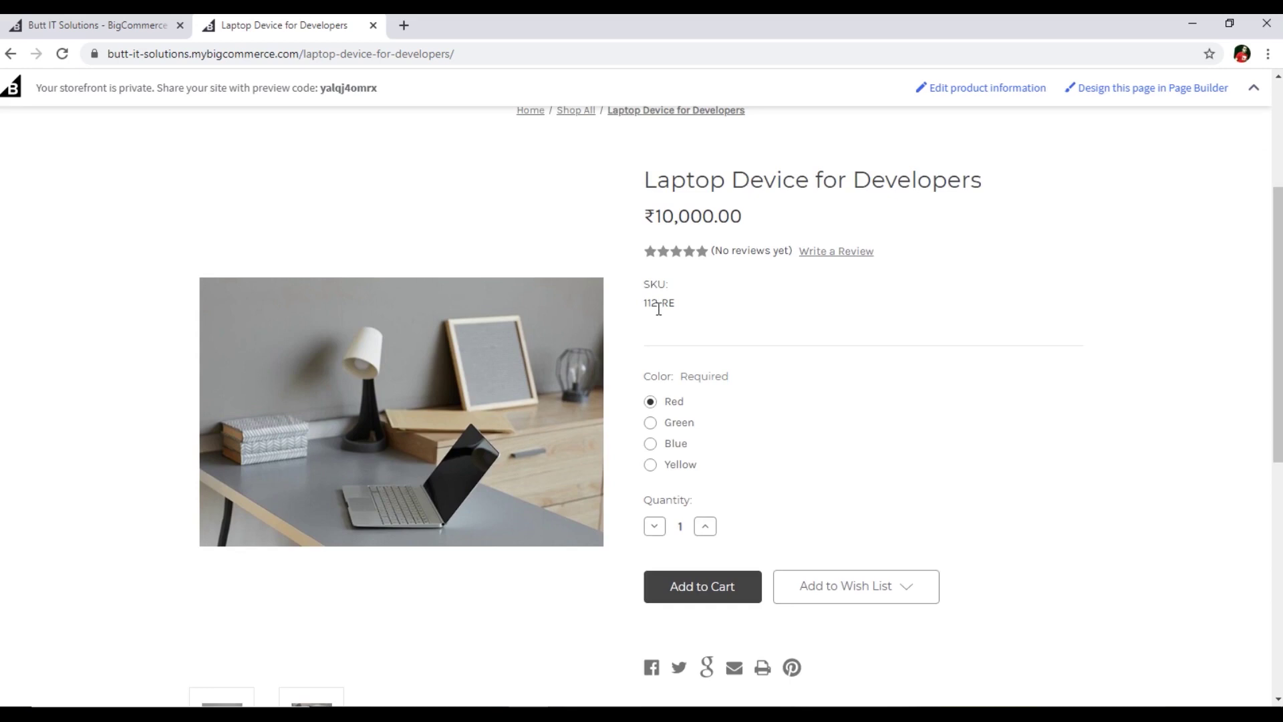
left_click(650, 423)
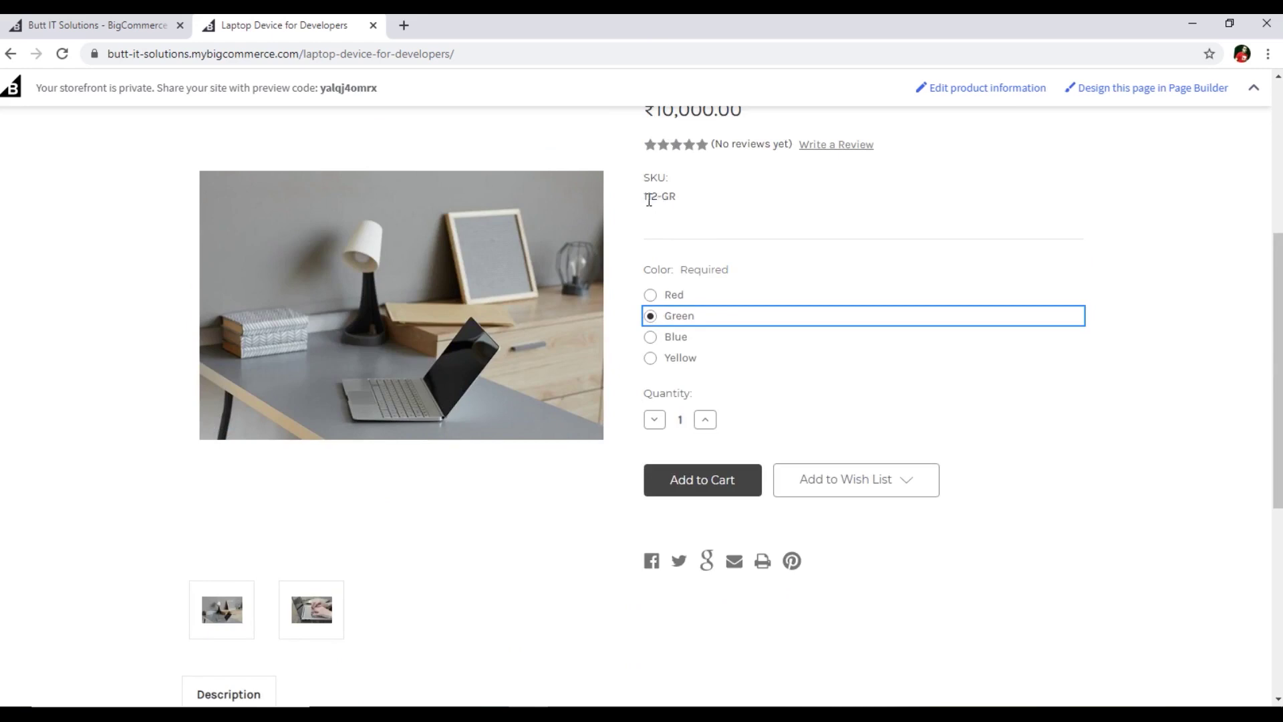
left_click(651, 337)
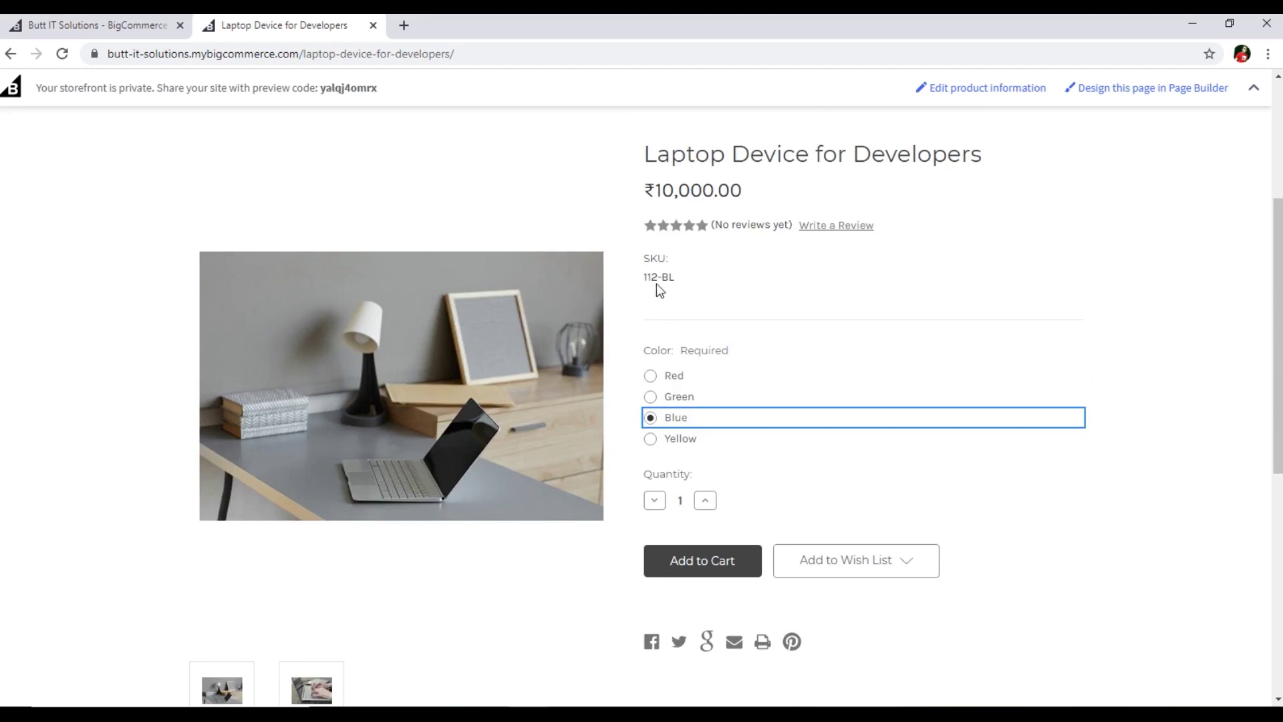
left_click(651, 377)
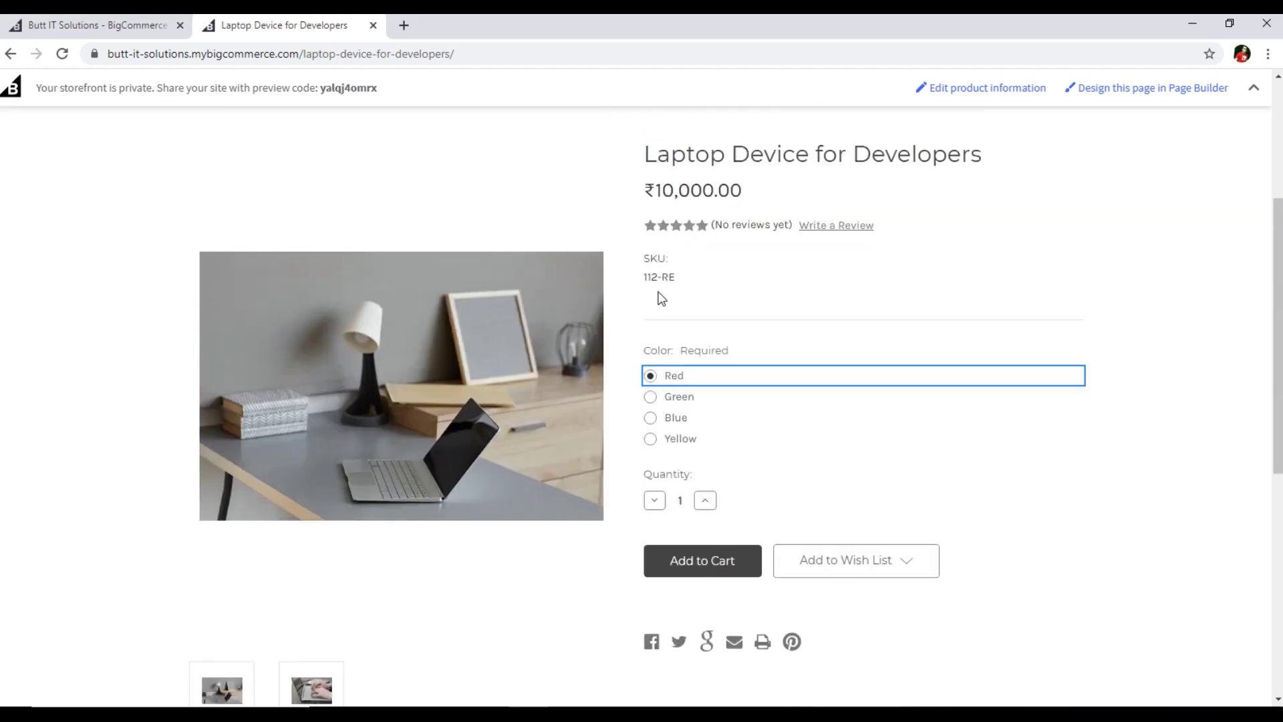
scroll(642, 346, "down", 1)
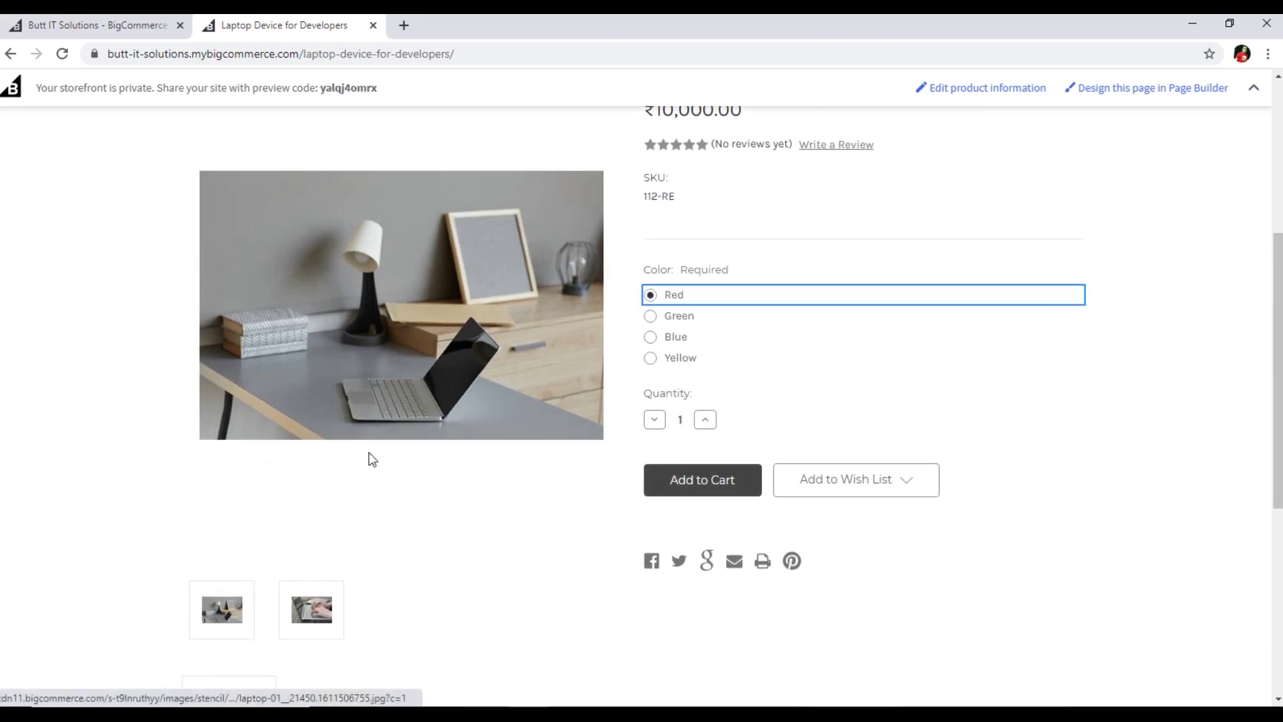
left_click(312, 610)
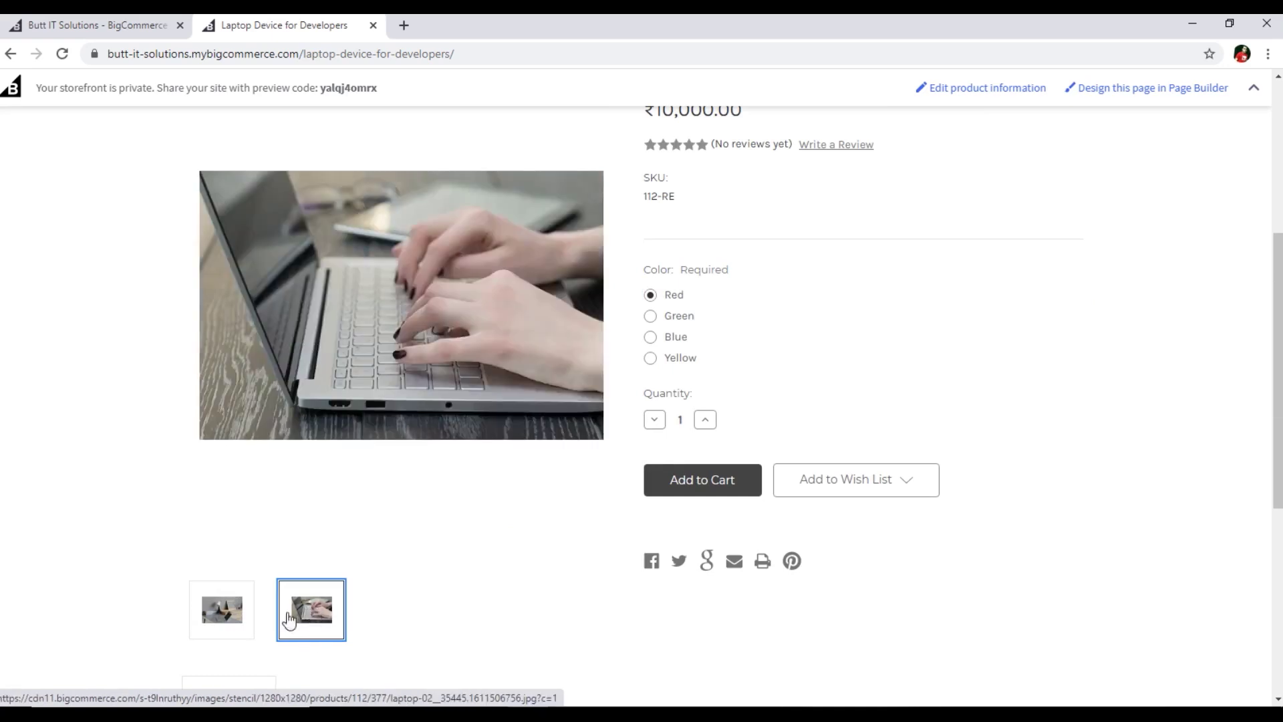
left_click(223, 623)
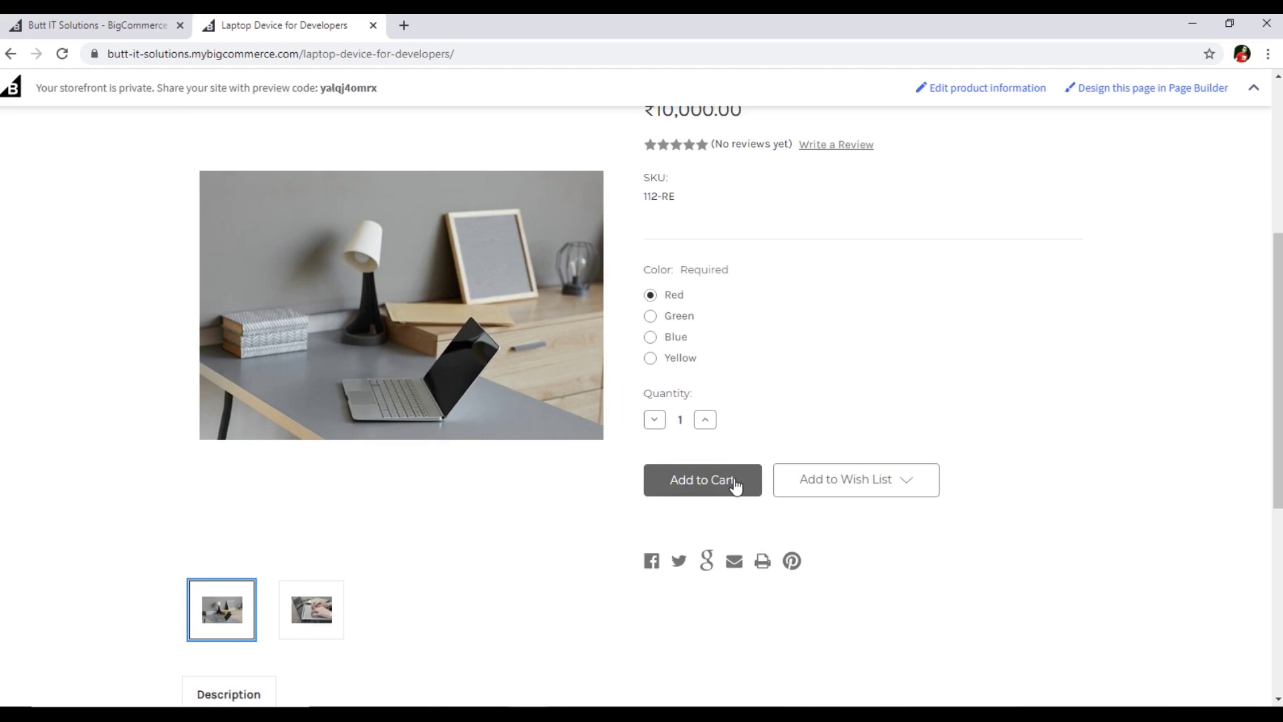
scroll(969, 328, "down", 6)
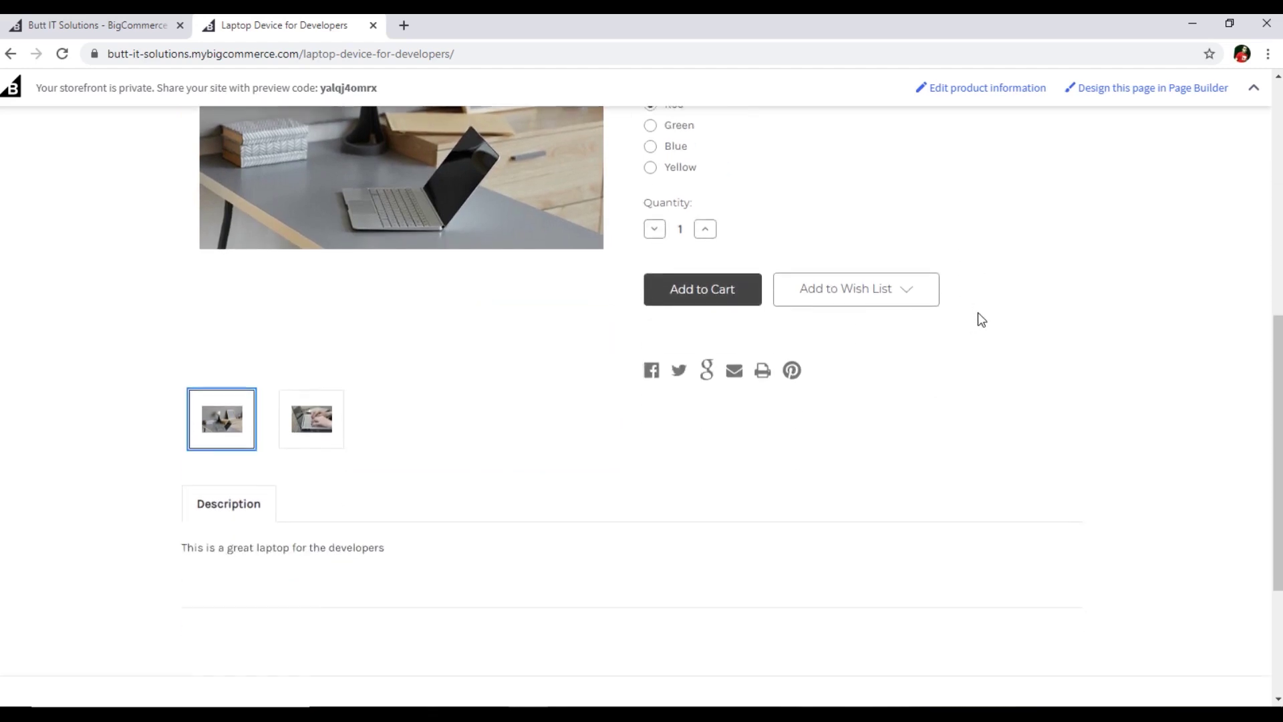